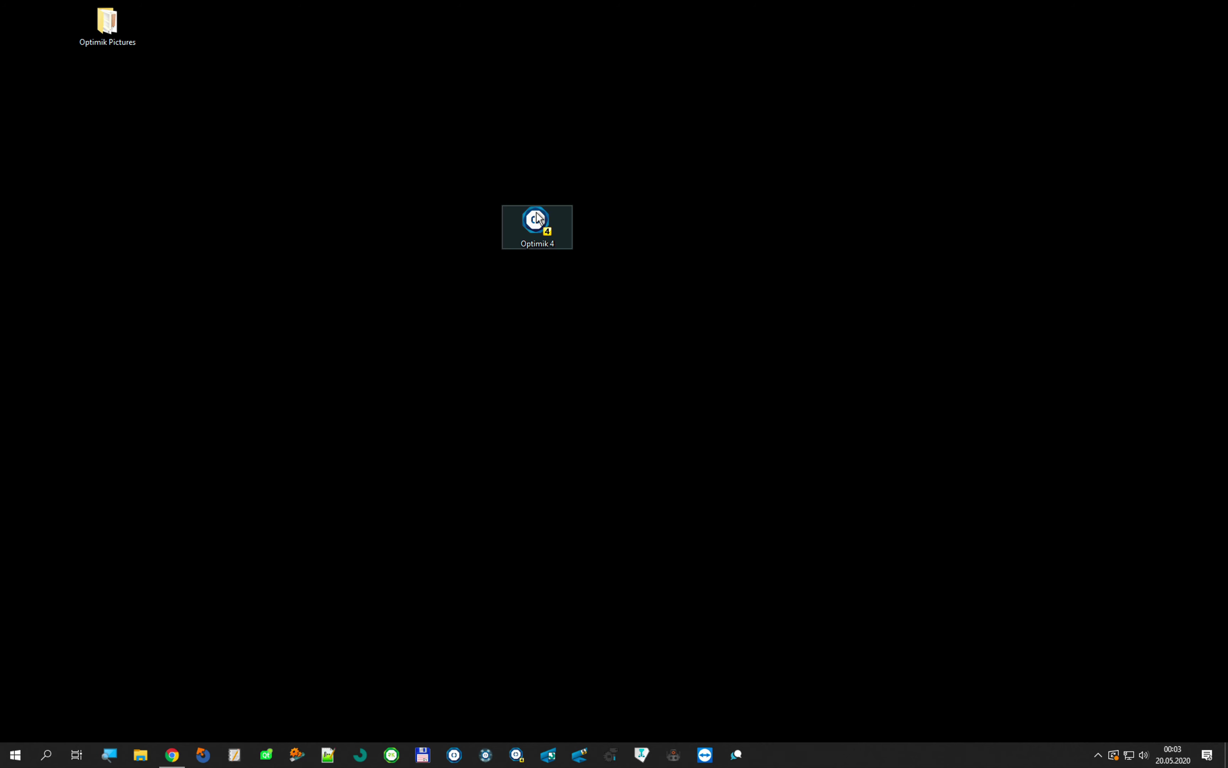
# - Launch Optimik 4 and log in to the local Example_database
pyautogui.doubleClick(547, 239)
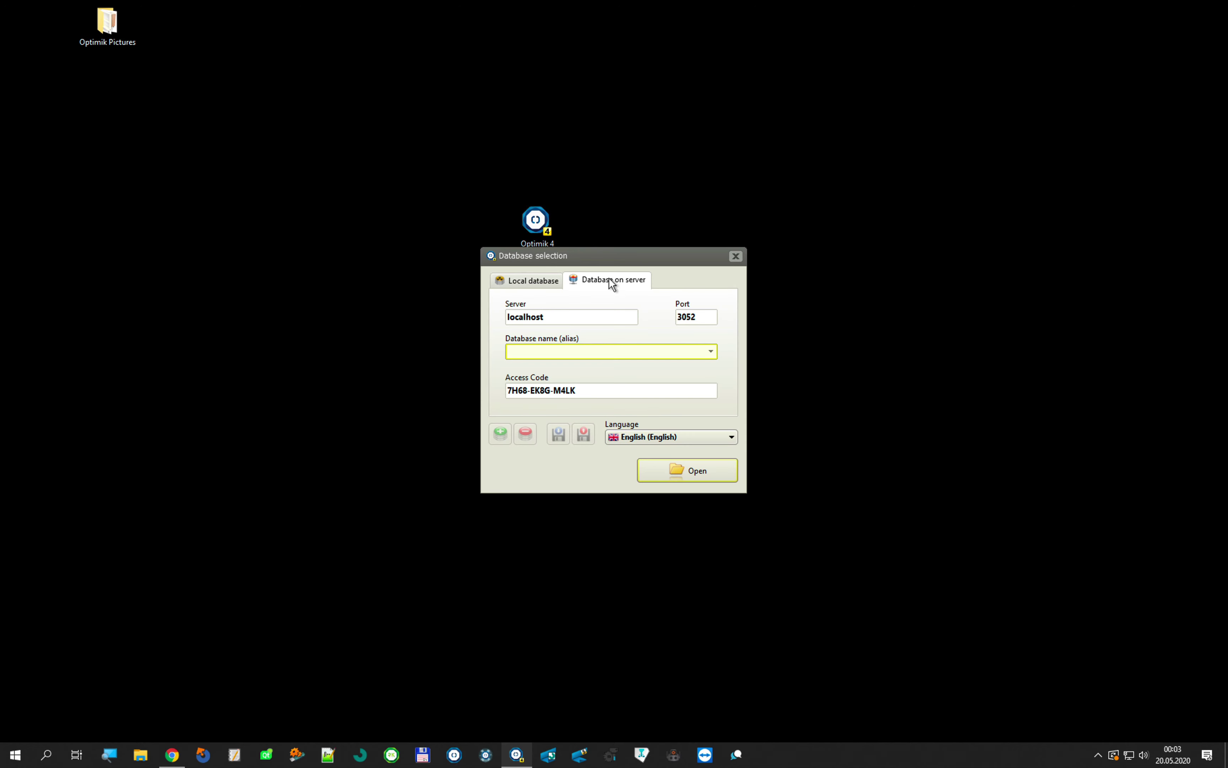
pyautogui.click(553, 284)
pyautogui.click(549, 359)
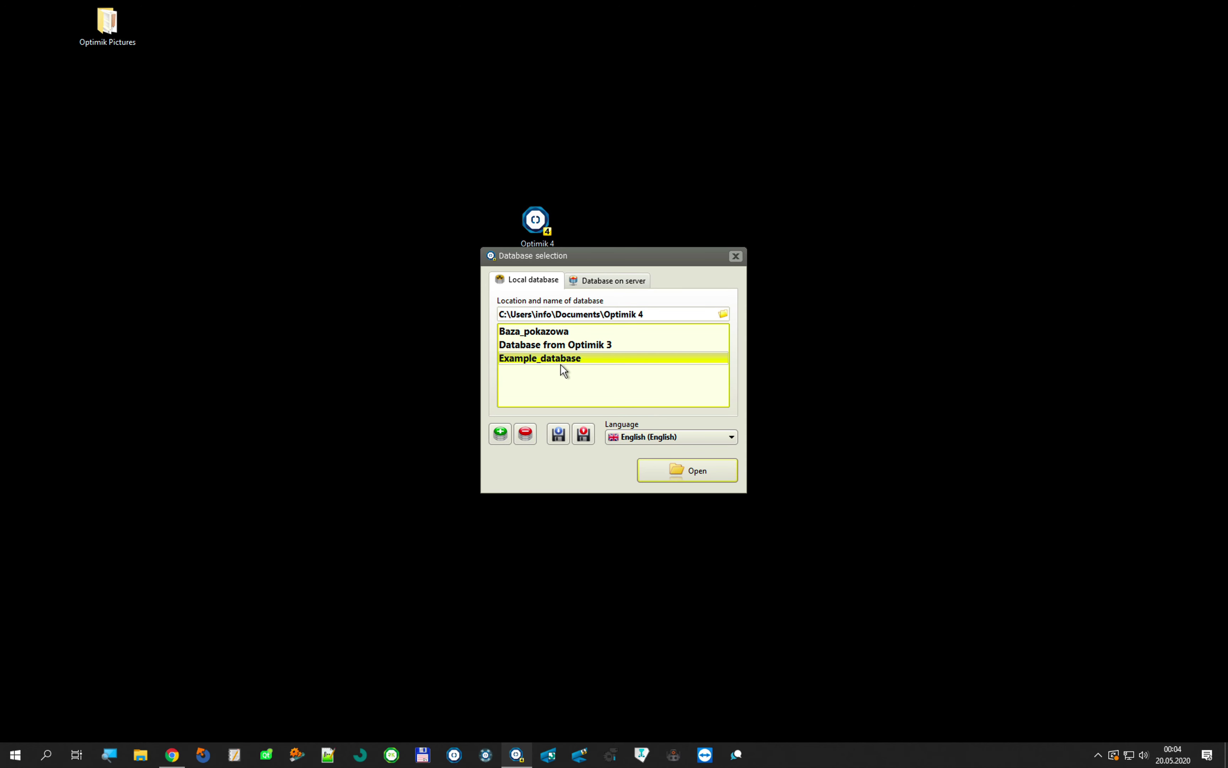
pyautogui.click(713, 472)
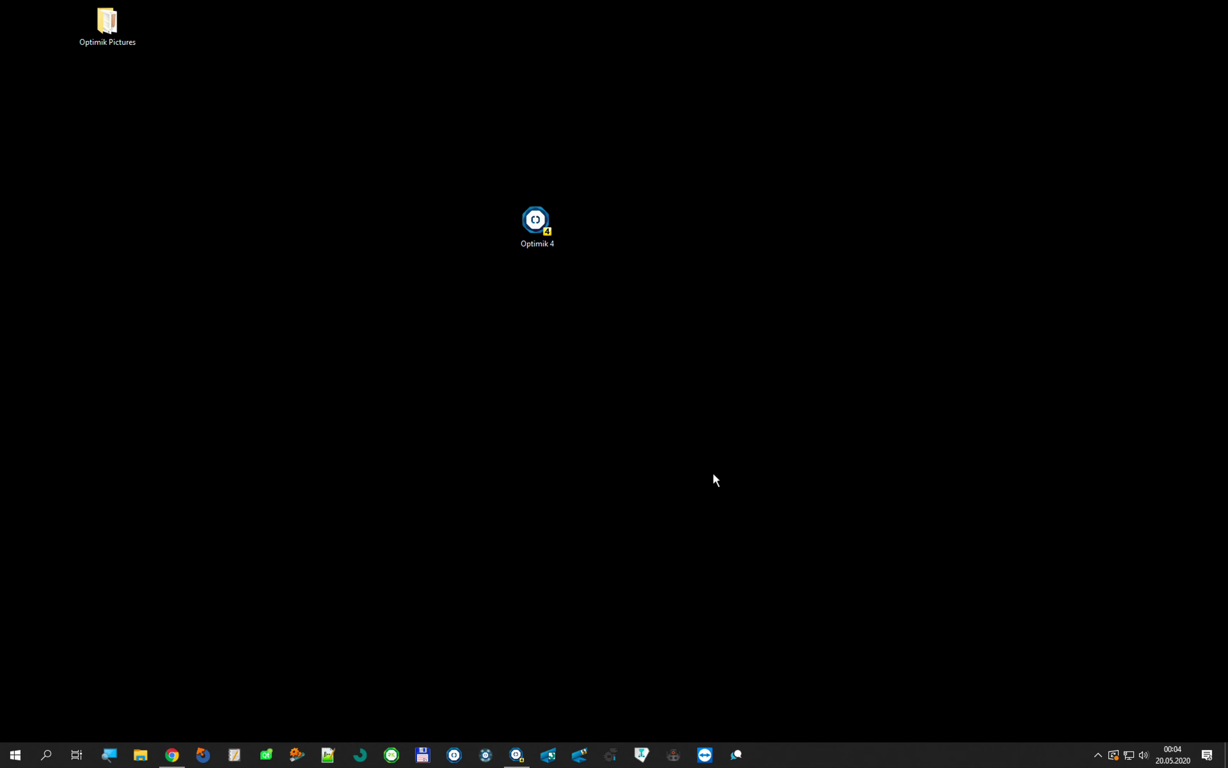
pyautogui.click(679, 415)
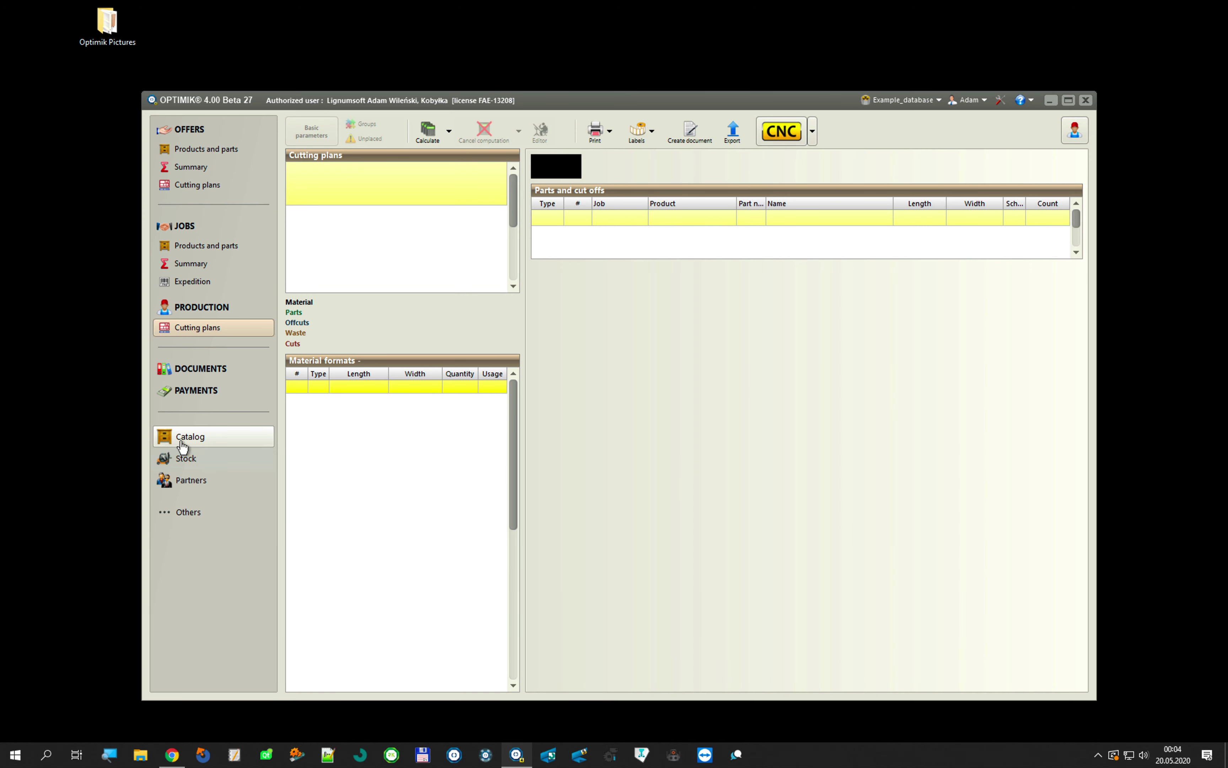
# - Browse the Cabinet doors and Cabinet no door catalog products, then the stock list
pyautogui.click(183, 443)
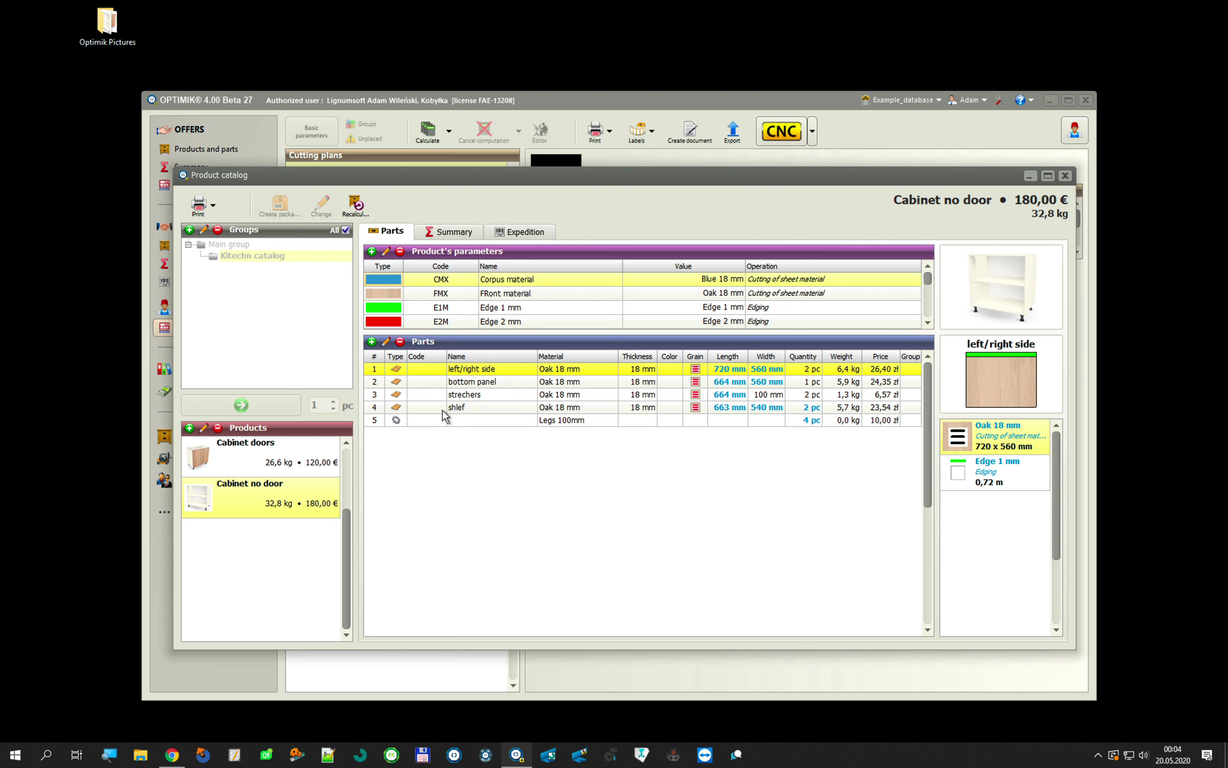
pyautogui.click(266, 467)
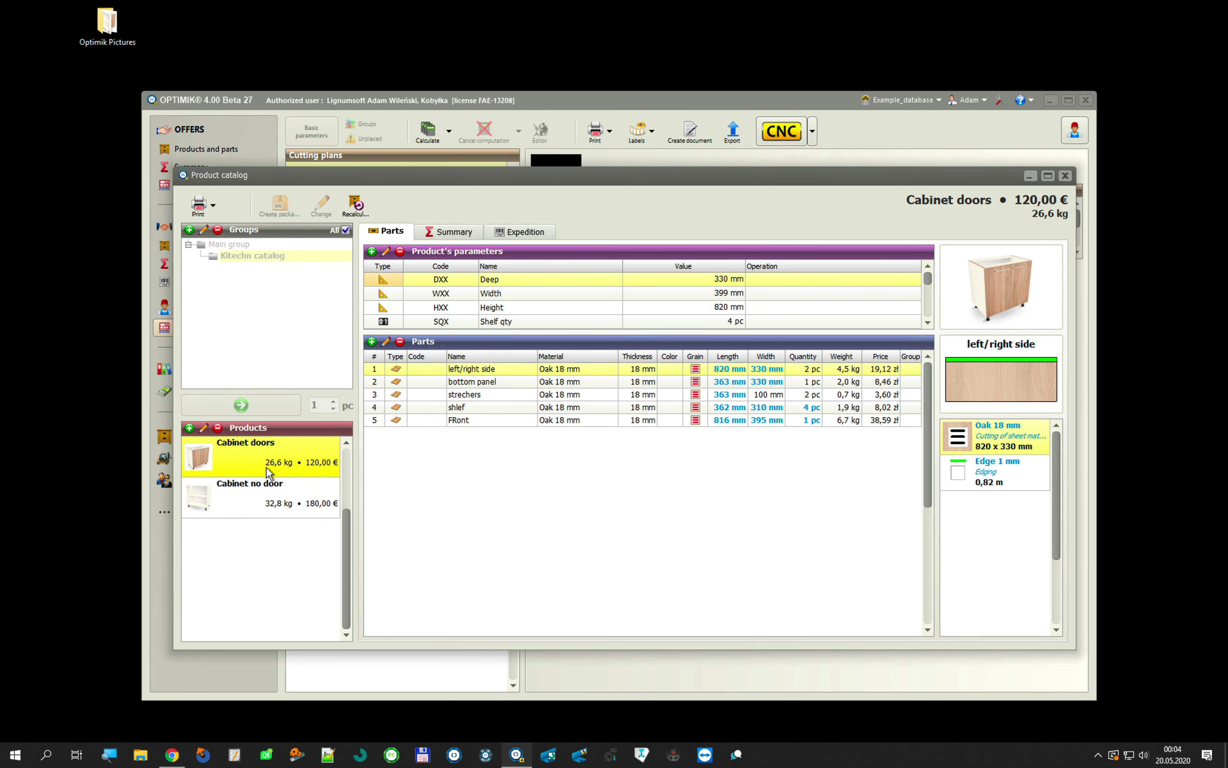
pyautogui.click(317, 508)
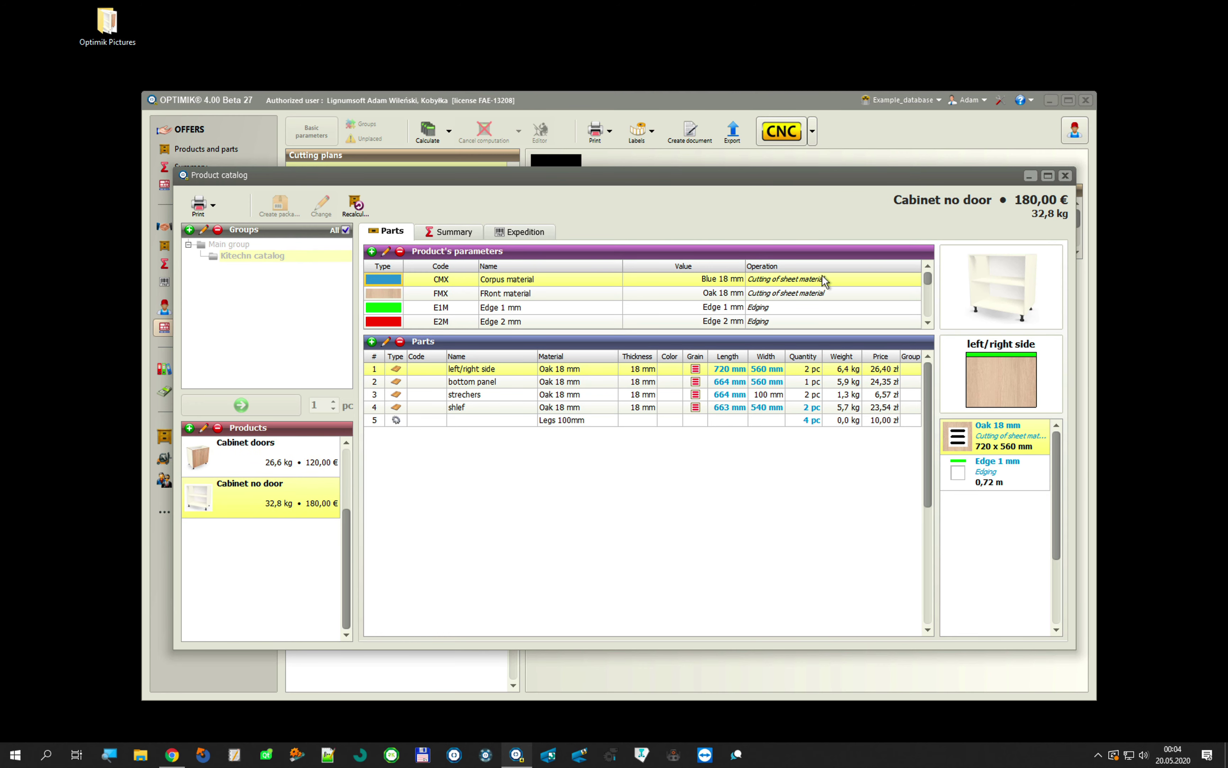
pyautogui.click(1064, 175)
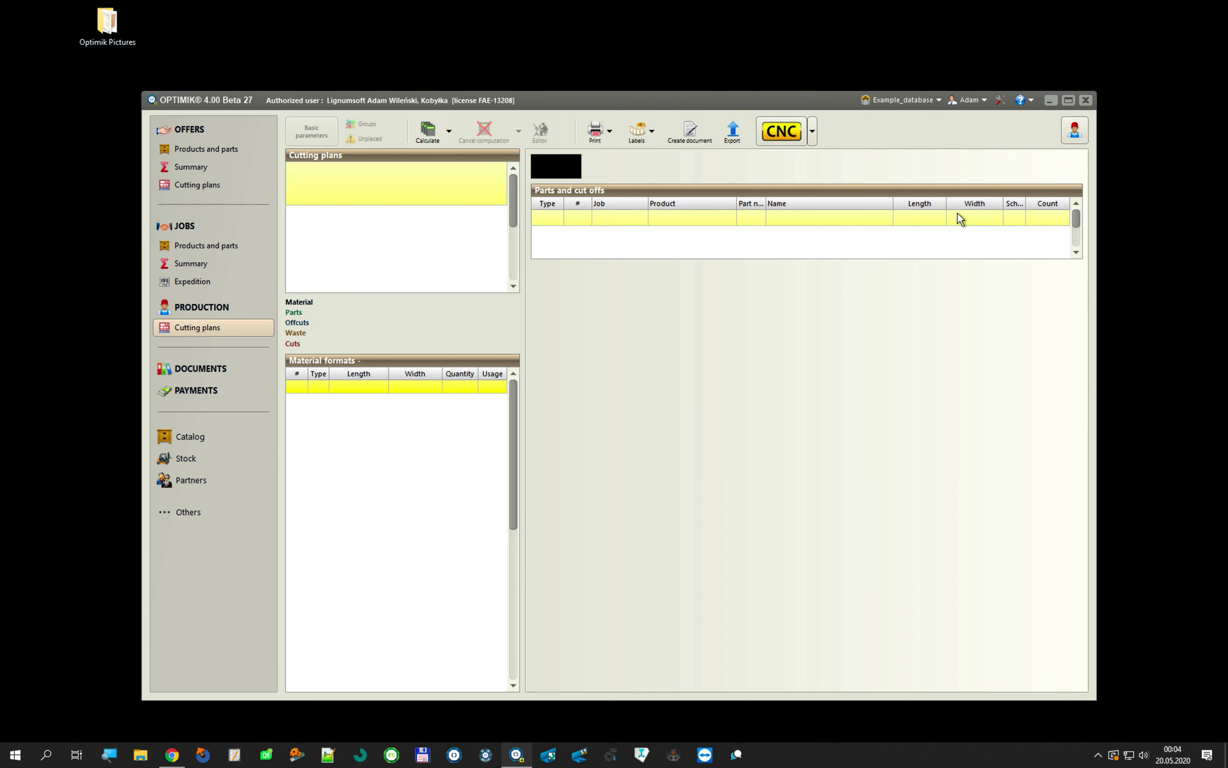
pyautogui.click(205, 459)
pyautogui.click(994, 180)
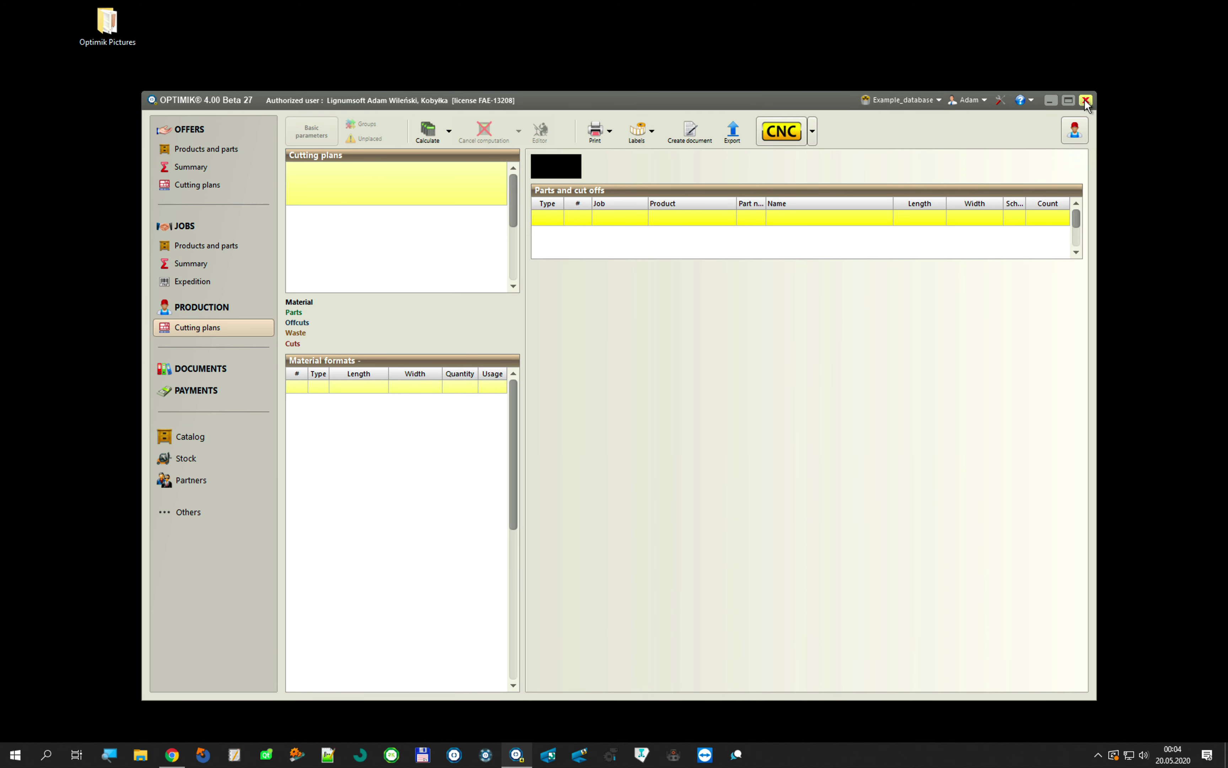
pyautogui.click(941, 102)
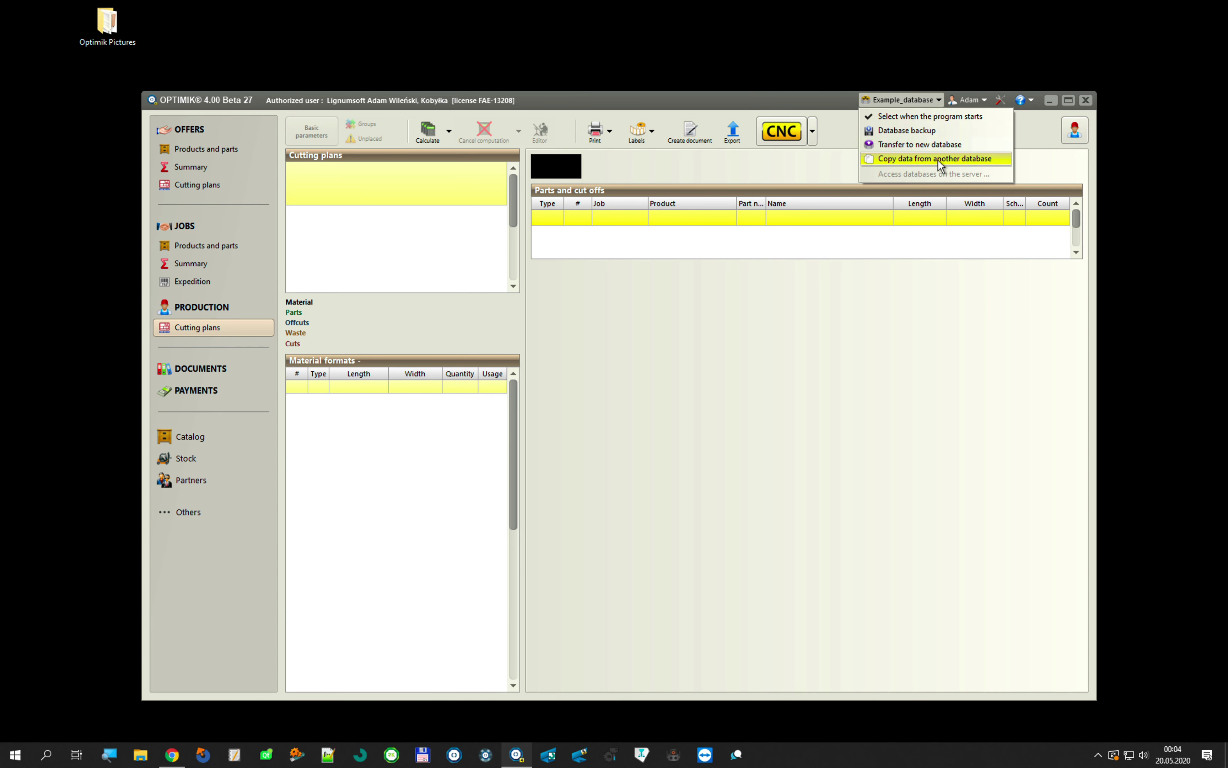
pyautogui.click(904, 343)
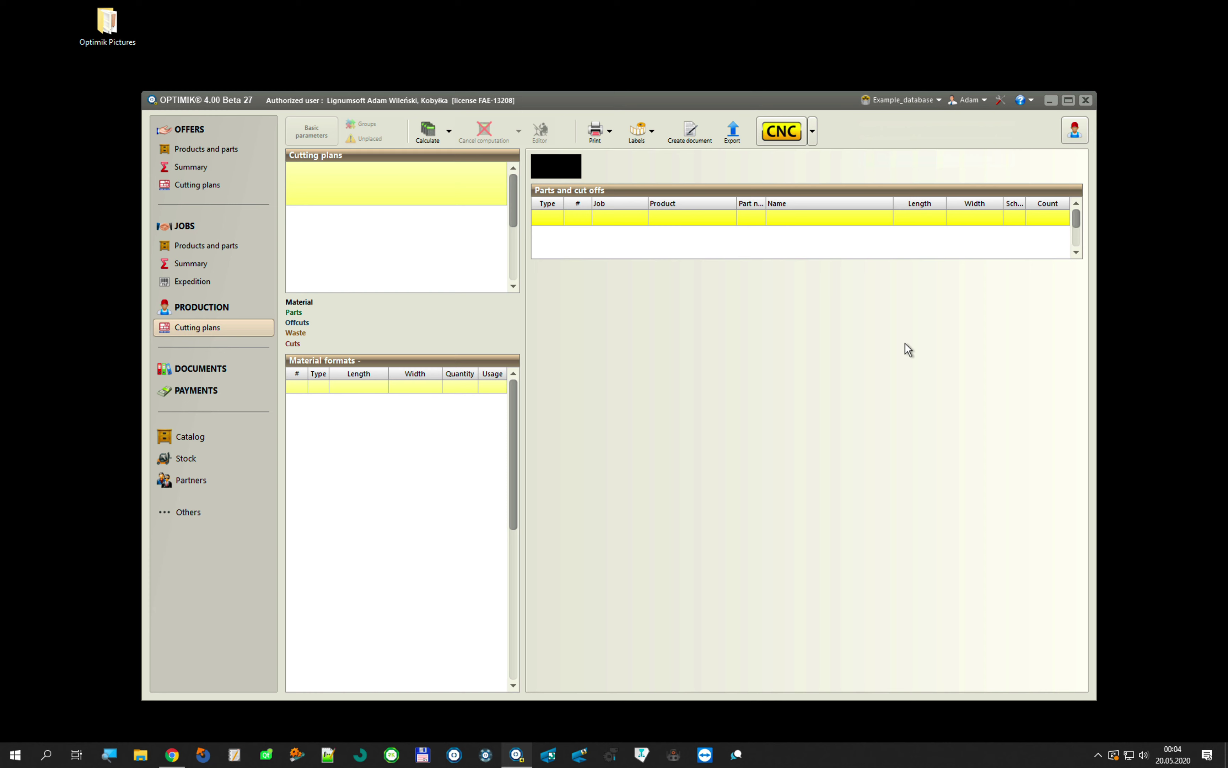
# - Relaunch Optimik 4 and name a new database Test_for_copy_database
pyautogui.click(1084, 101)
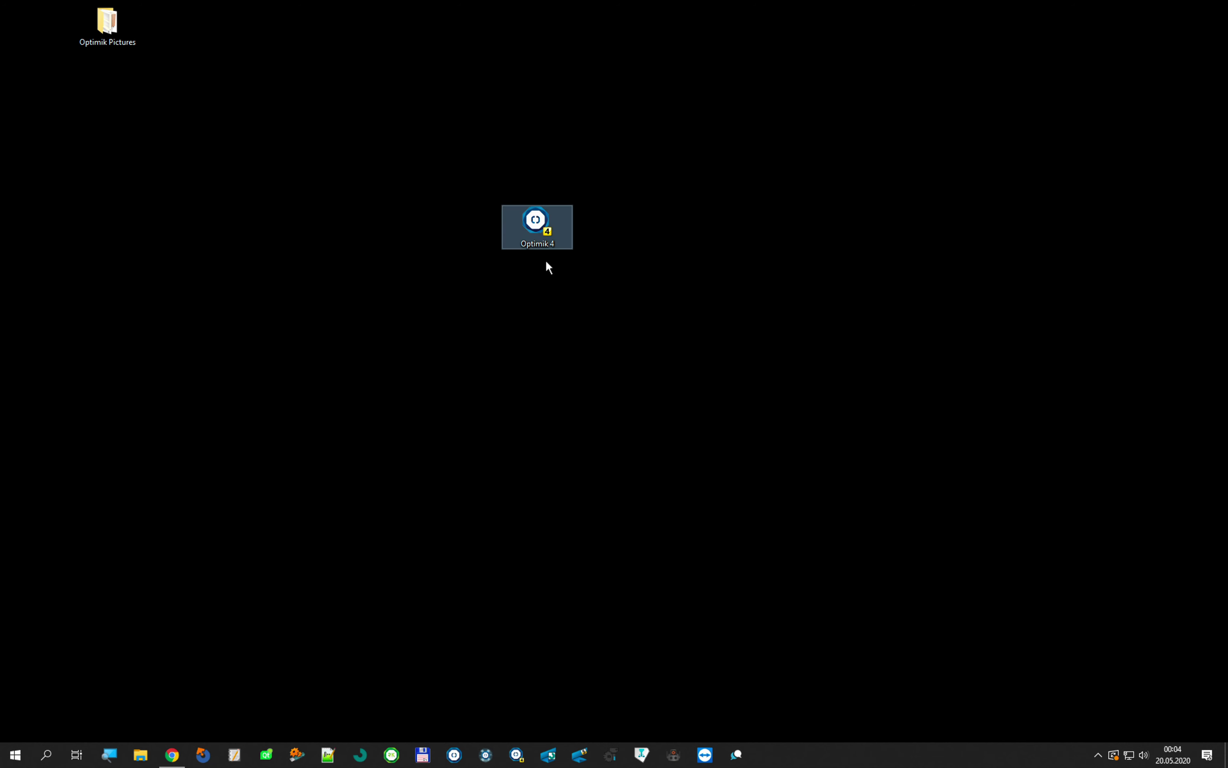
pyautogui.click(540, 246)
pyautogui.click(500, 433)
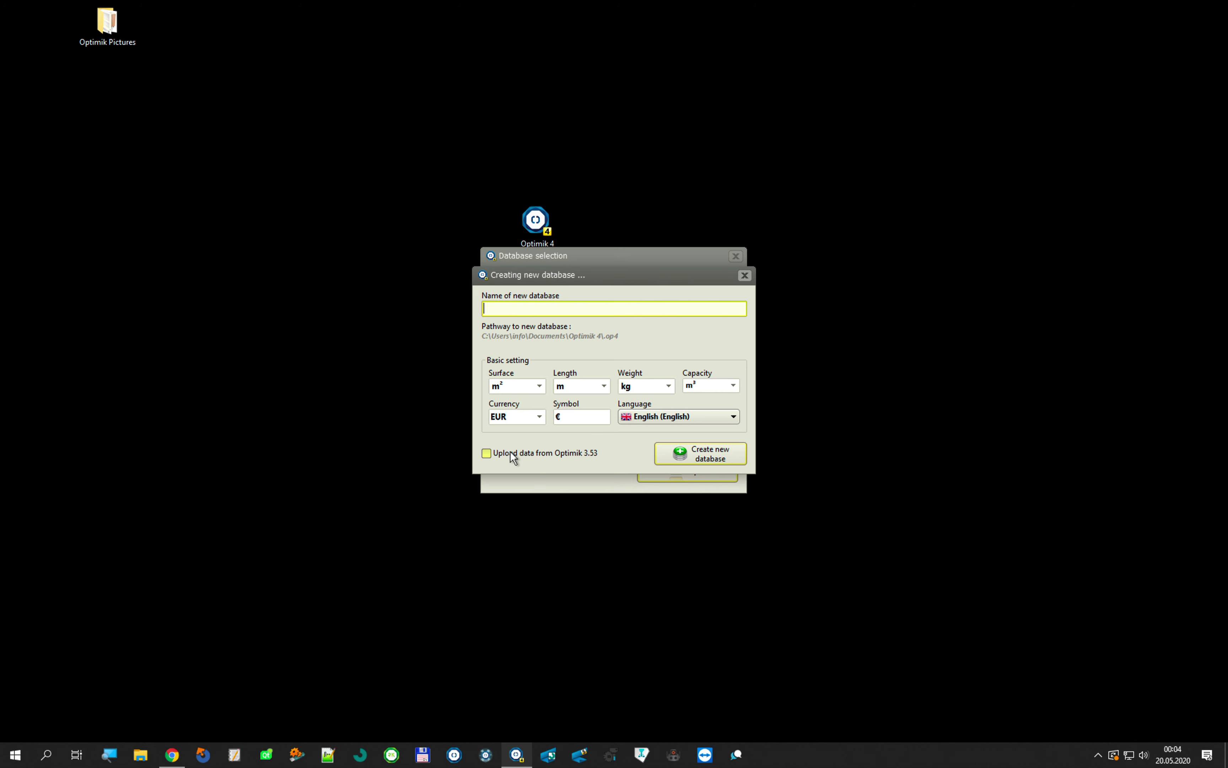
pyautogui.write('Test_for_copy_data')
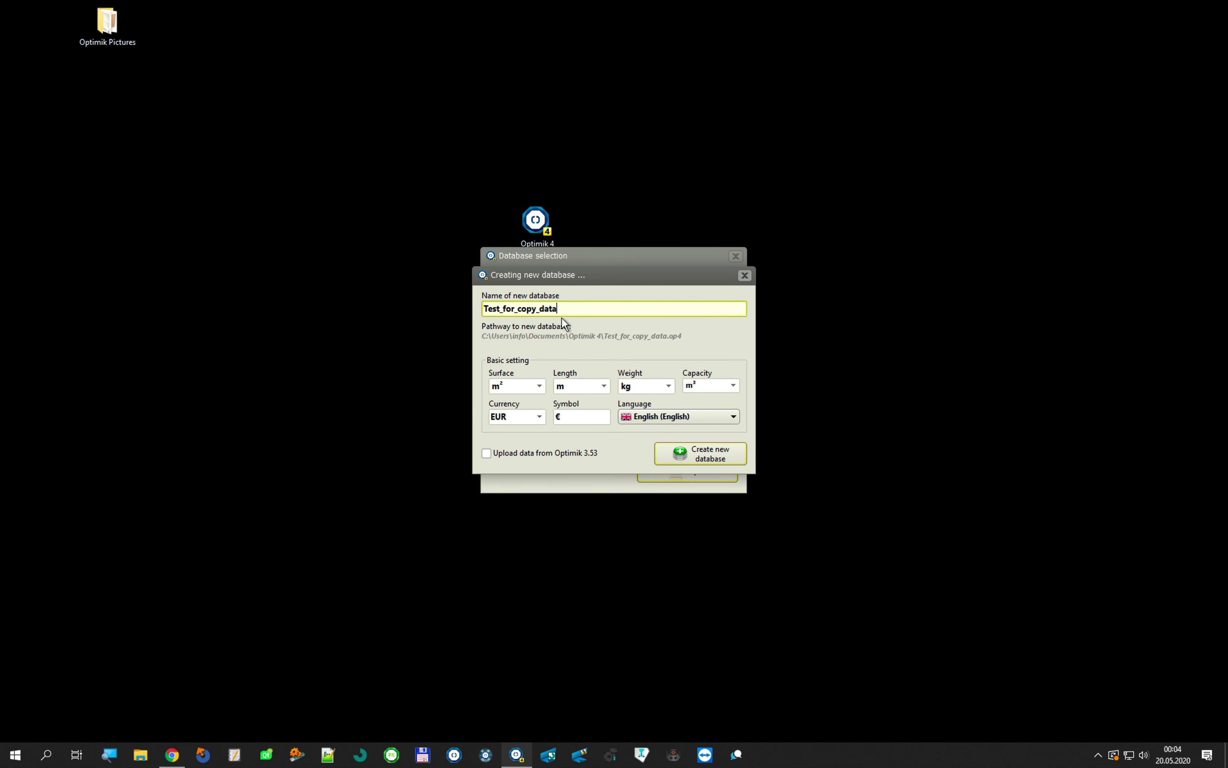
pyautogui.write('base')
# - Create the database with default metric units and EUR, and open it
pyautogui.click(679, 463)
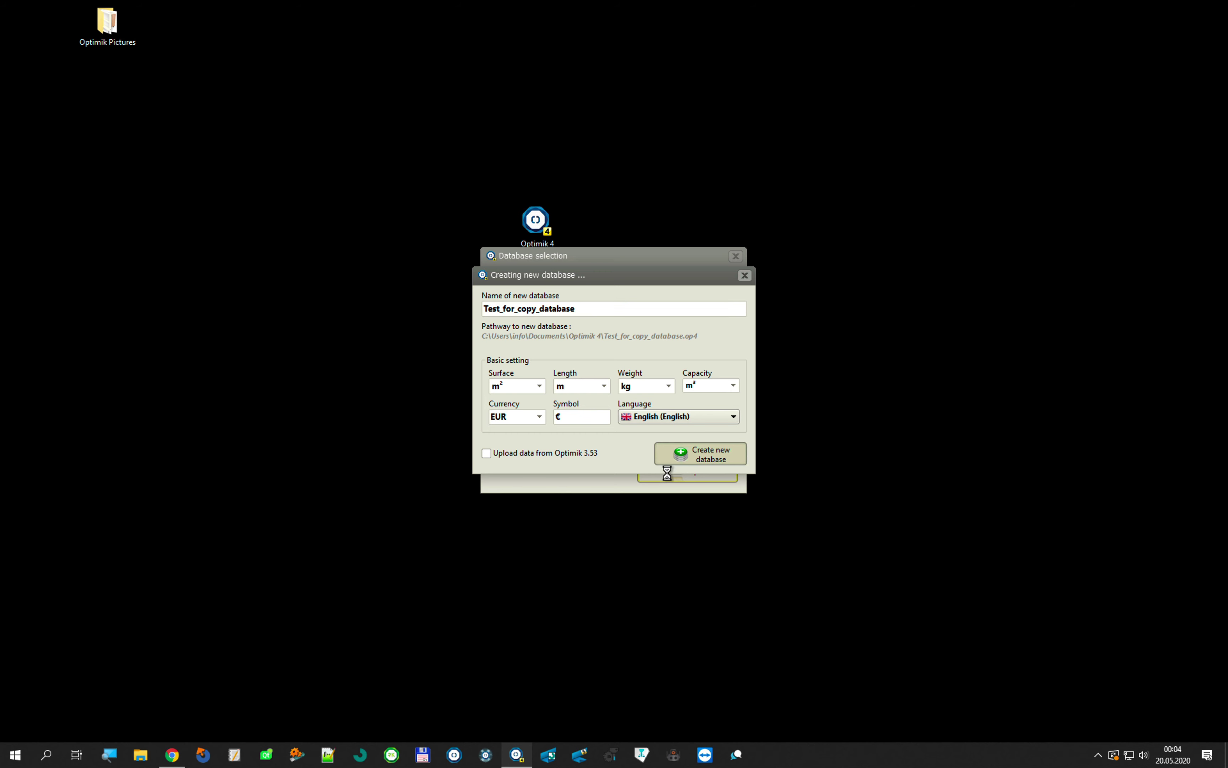
pyautogui.click(712, 447)
pyautogui.click(711, 470)
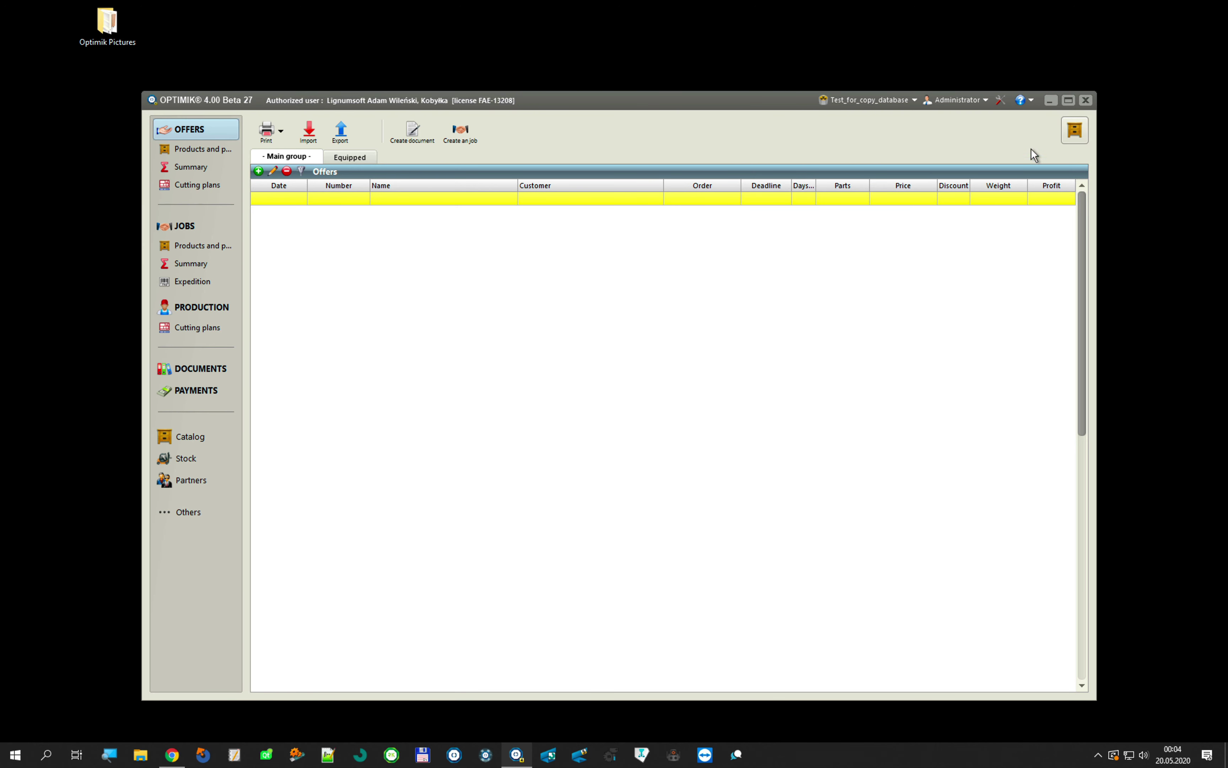
# - Maximize the window, widen the navigation panel, and show the Test_for_copy_database options list
pyautogui.click(1068, 100)
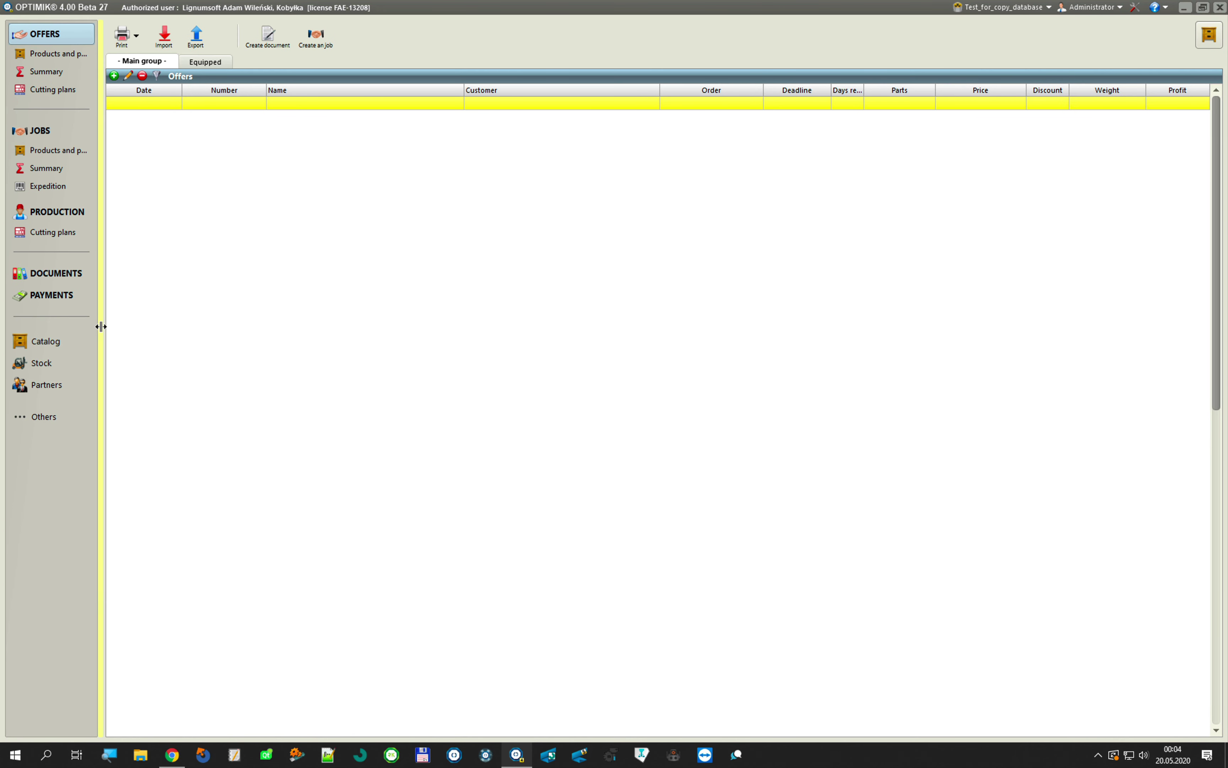
pyautogui.moveTo(102, 329); pyautogui.dragTo(232, 321)
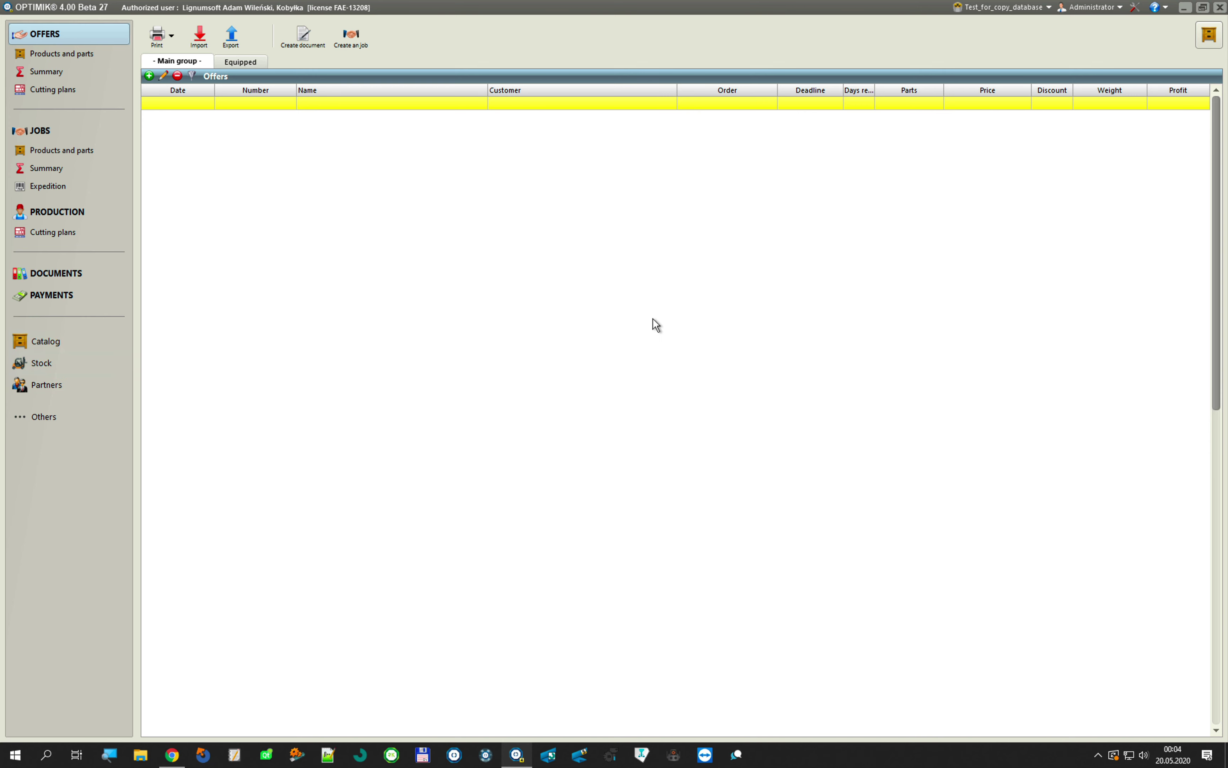
pyautogui.click(1037, 7)
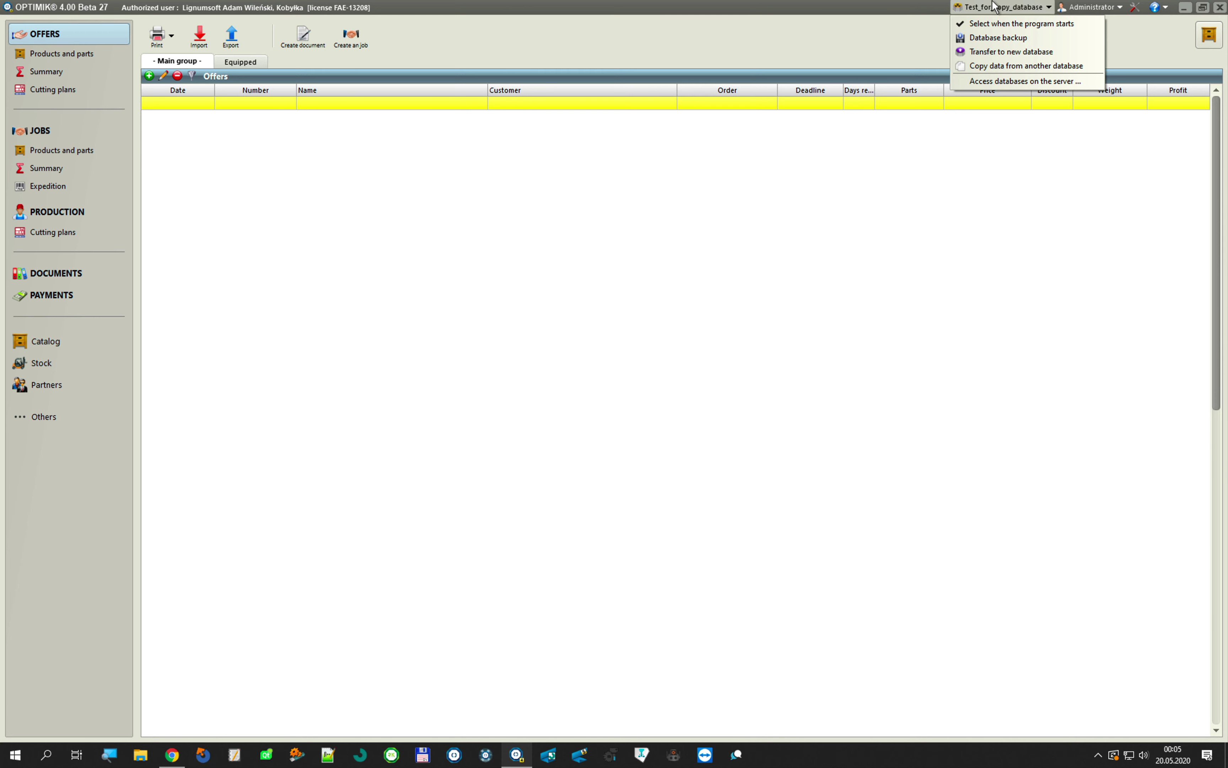
# - Pick Example_database.op4 from Dokumenty > Optimik 4 as the copy source
pyautogui.click(974, 67)
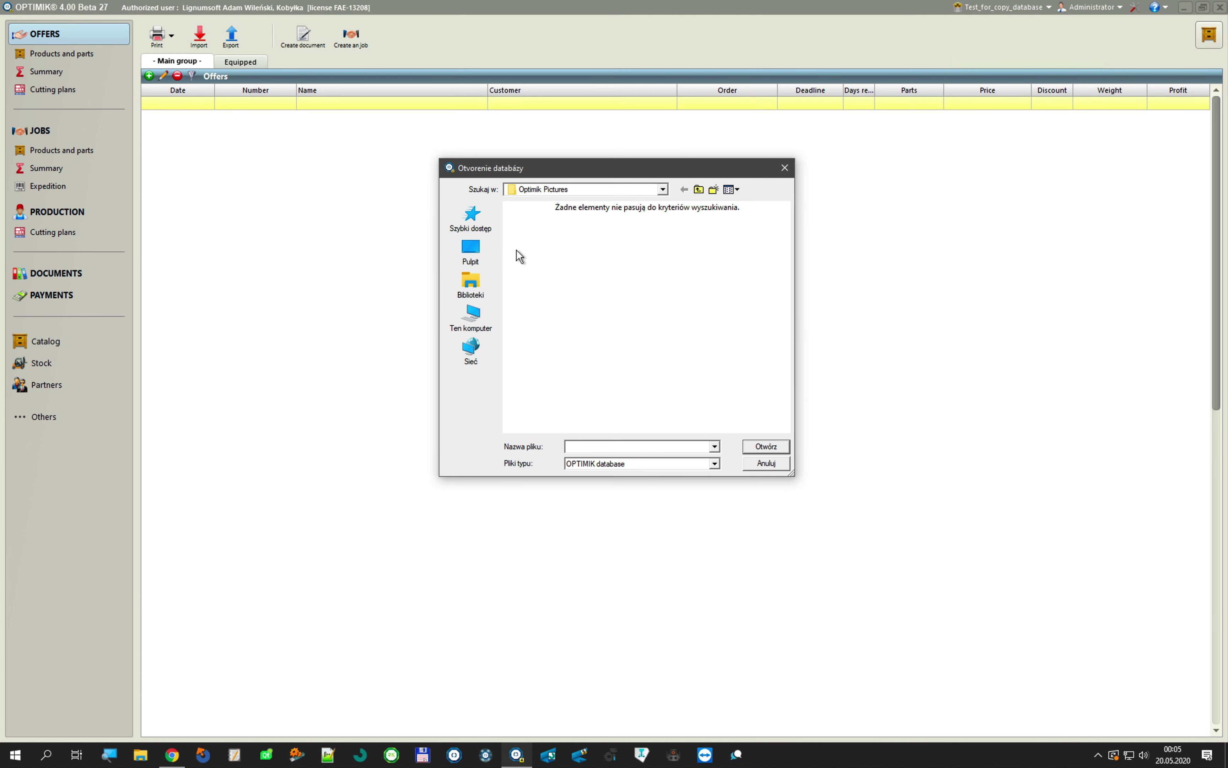
pyautogui.click(482, 257)
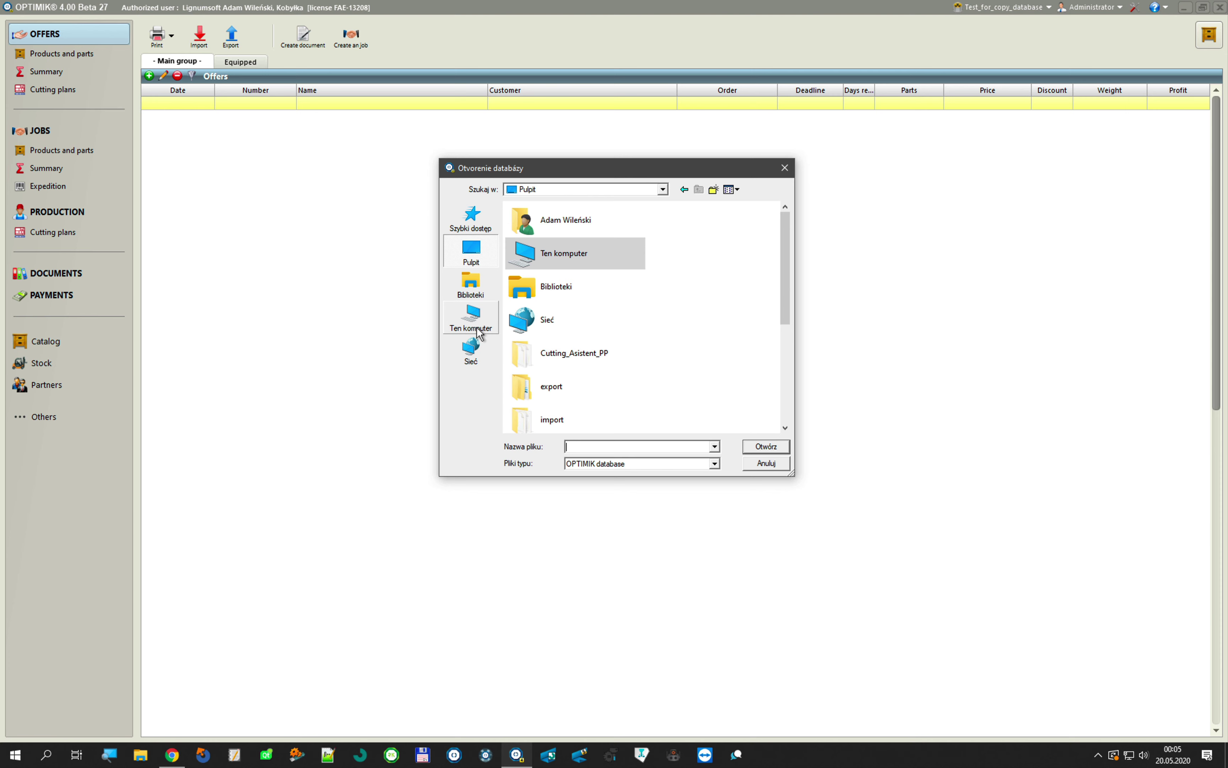
pyautogui.click(481, 297)
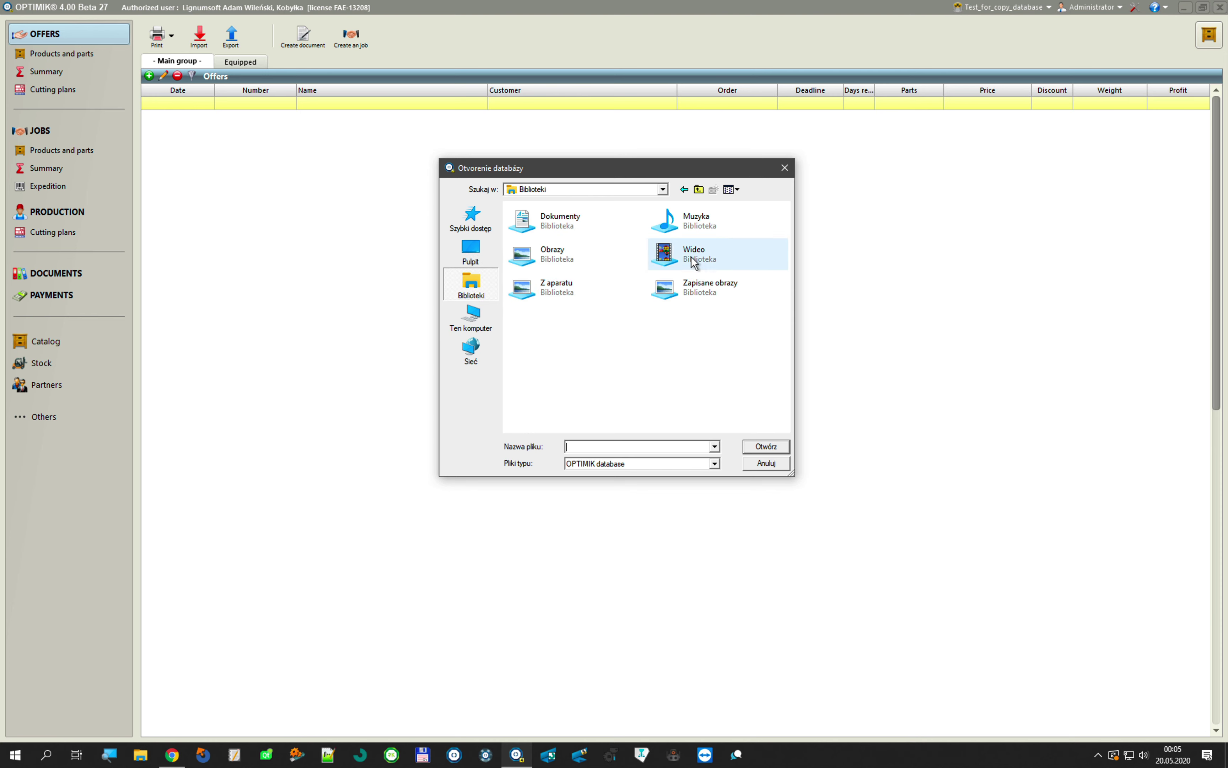
pyautogui.doubleClick(563, 229)
pyautogui.scroll(-2, 614, 243)
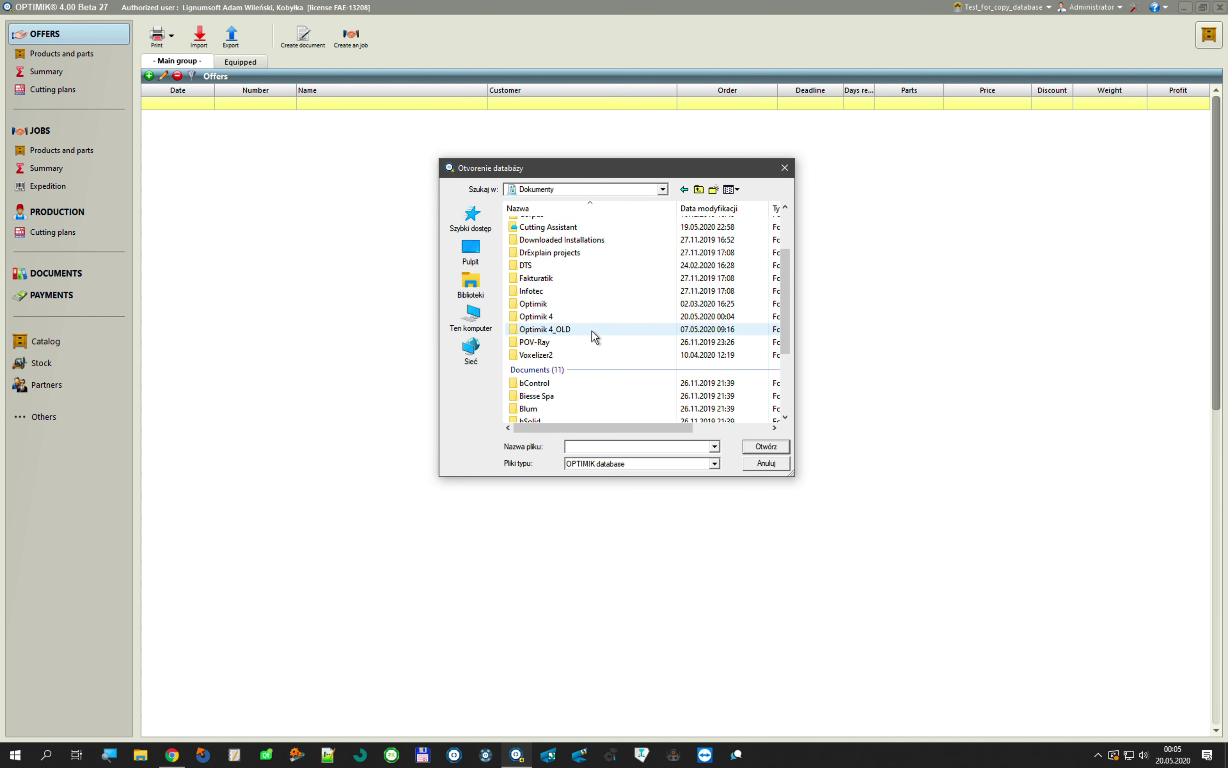
pyautogui.doubleClick(562, 316)
pyautogui.click(584, 308)
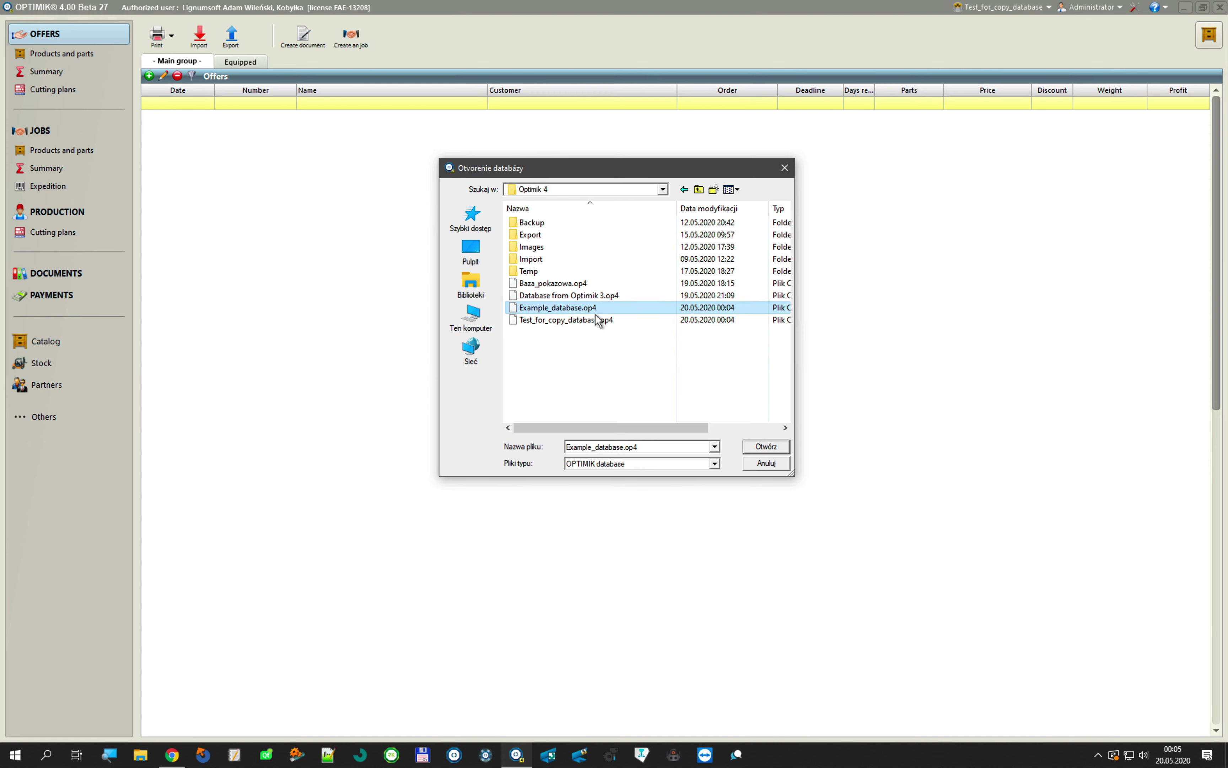
pyautogui.click(767, 449)
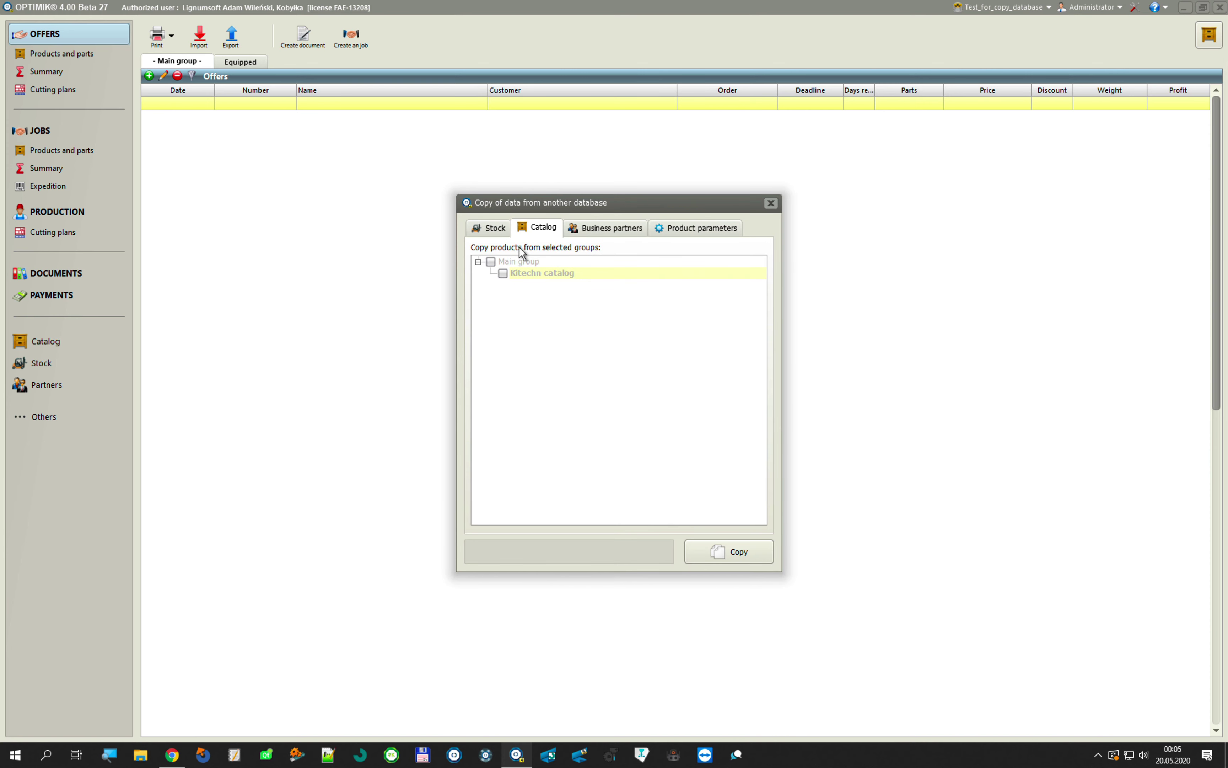
# - Tick Edging strips, Panel material, Other material and goods, Main group, Dimensions and Materials
pyautogui.click(498, 228)
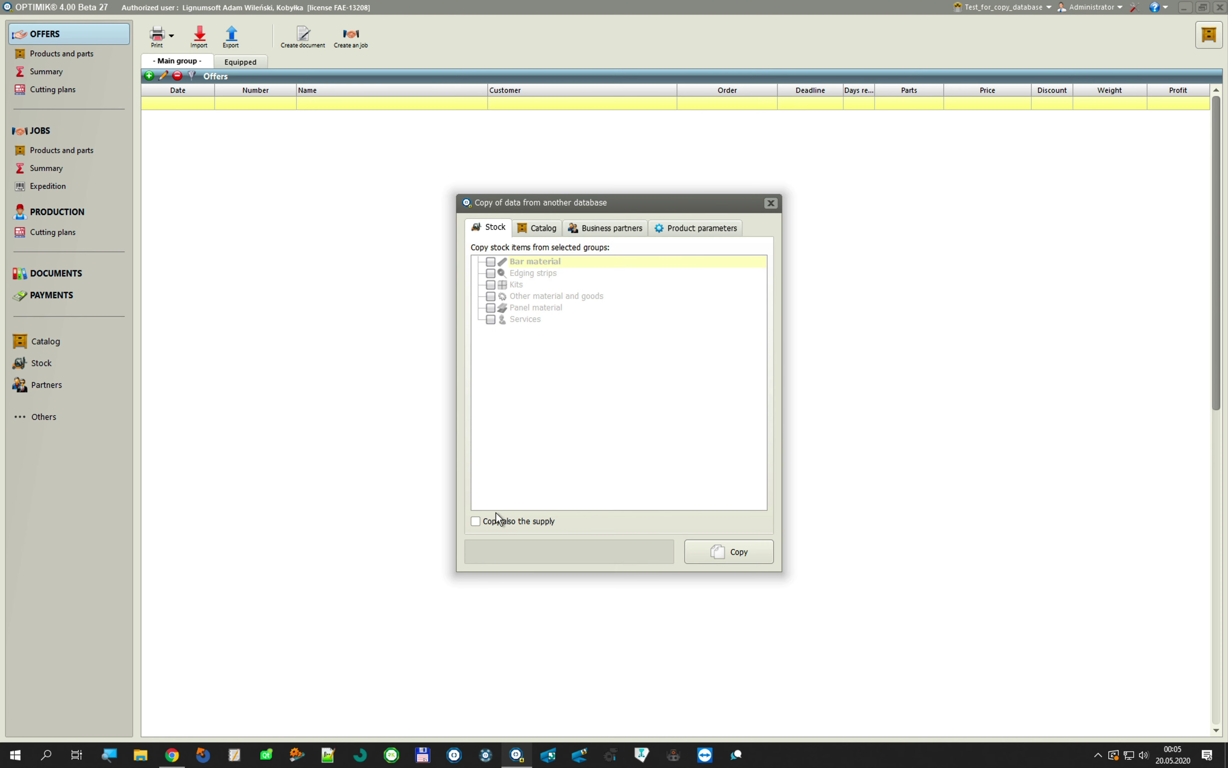
pyautogui.click(490, 274)
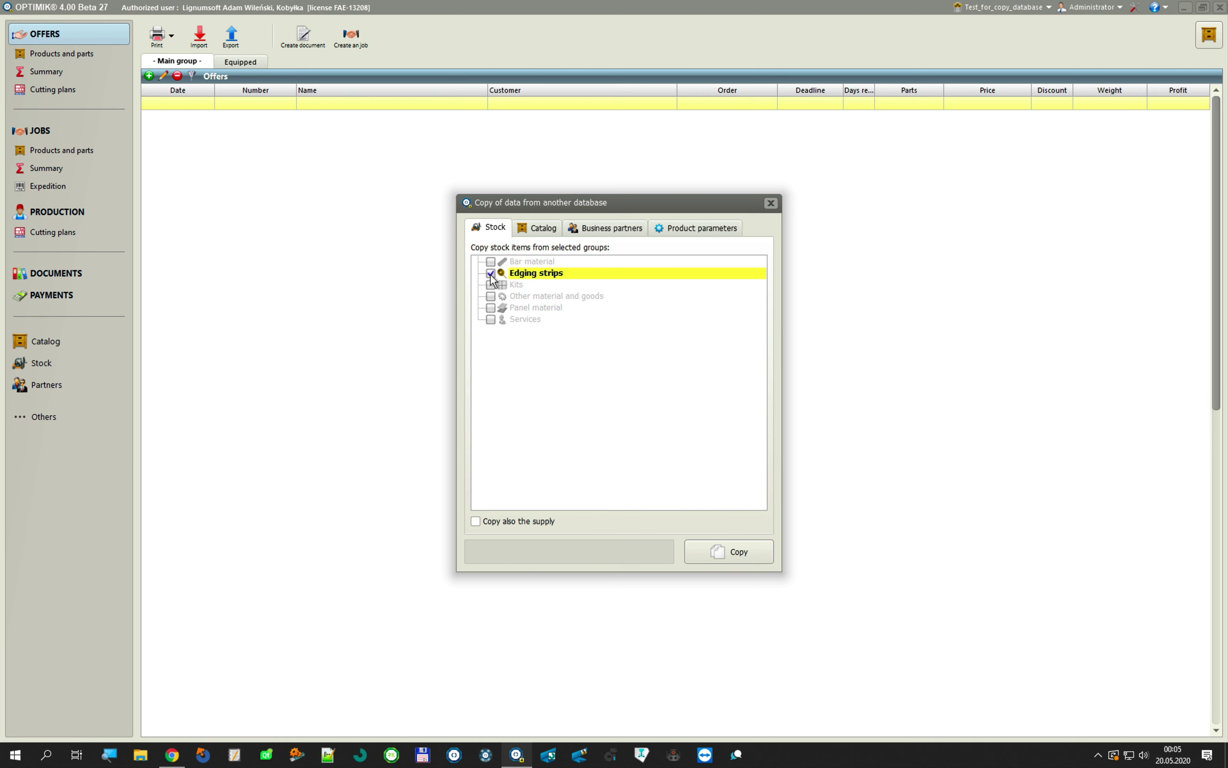
pyautogui.click(491, 308)
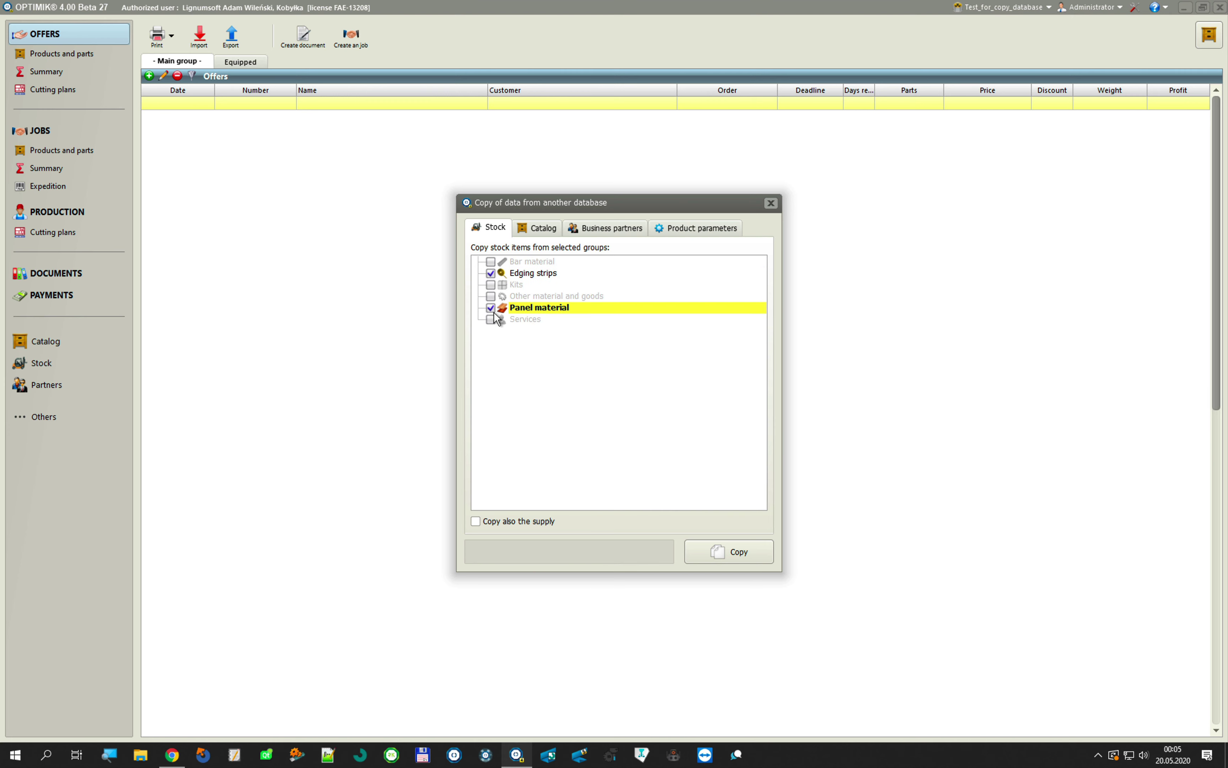
pyautogui.click(490, 296)
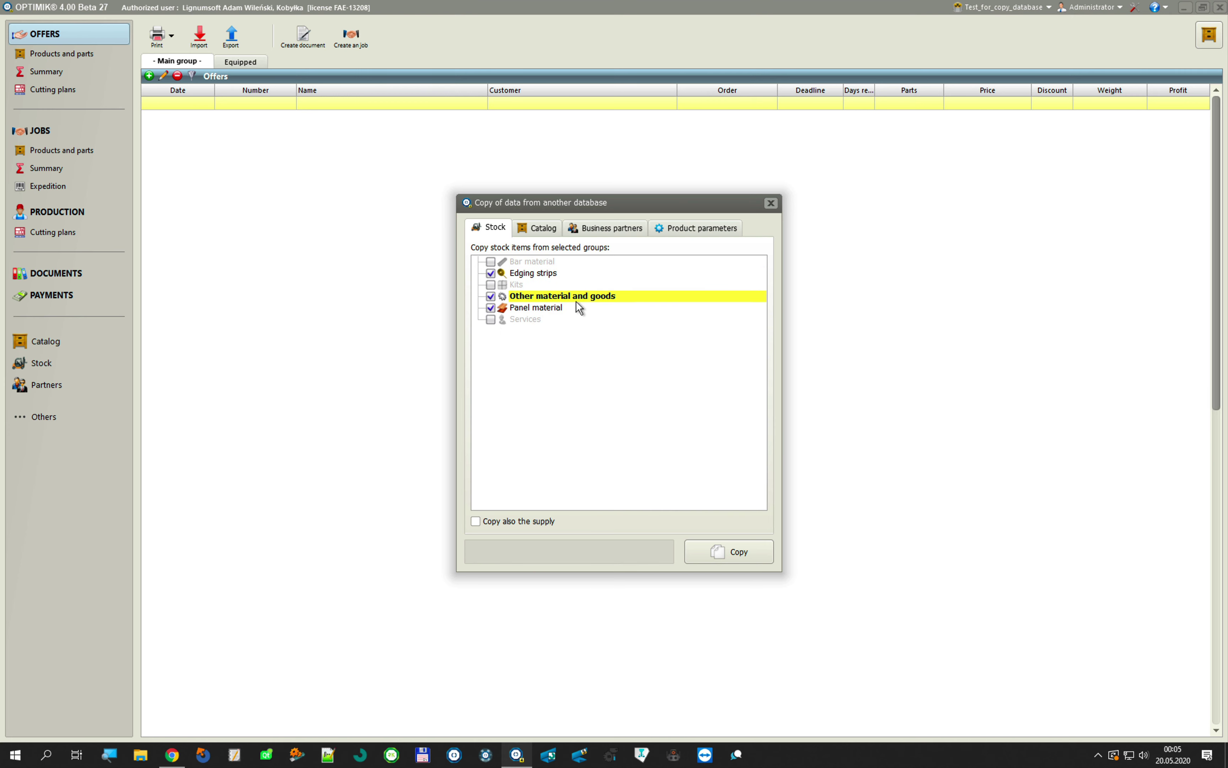
pyautogui.click(543, 229)
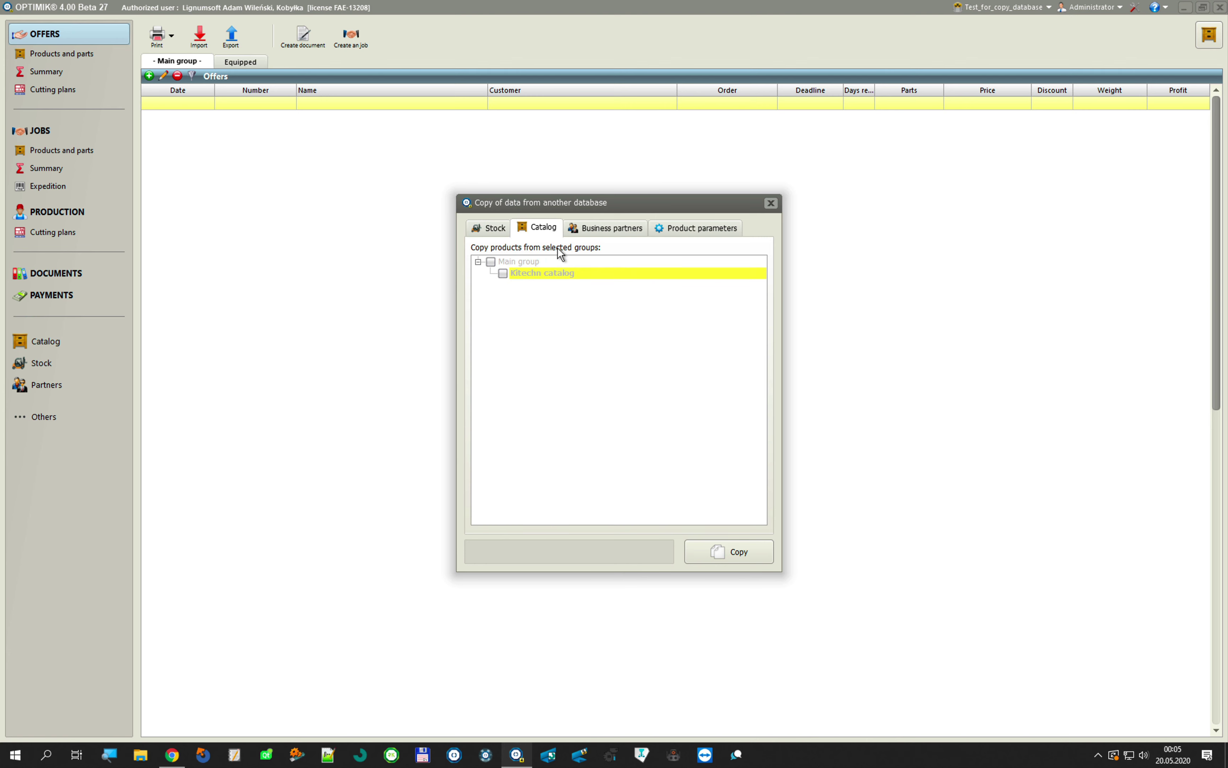
pyautogui.click(490, 261)
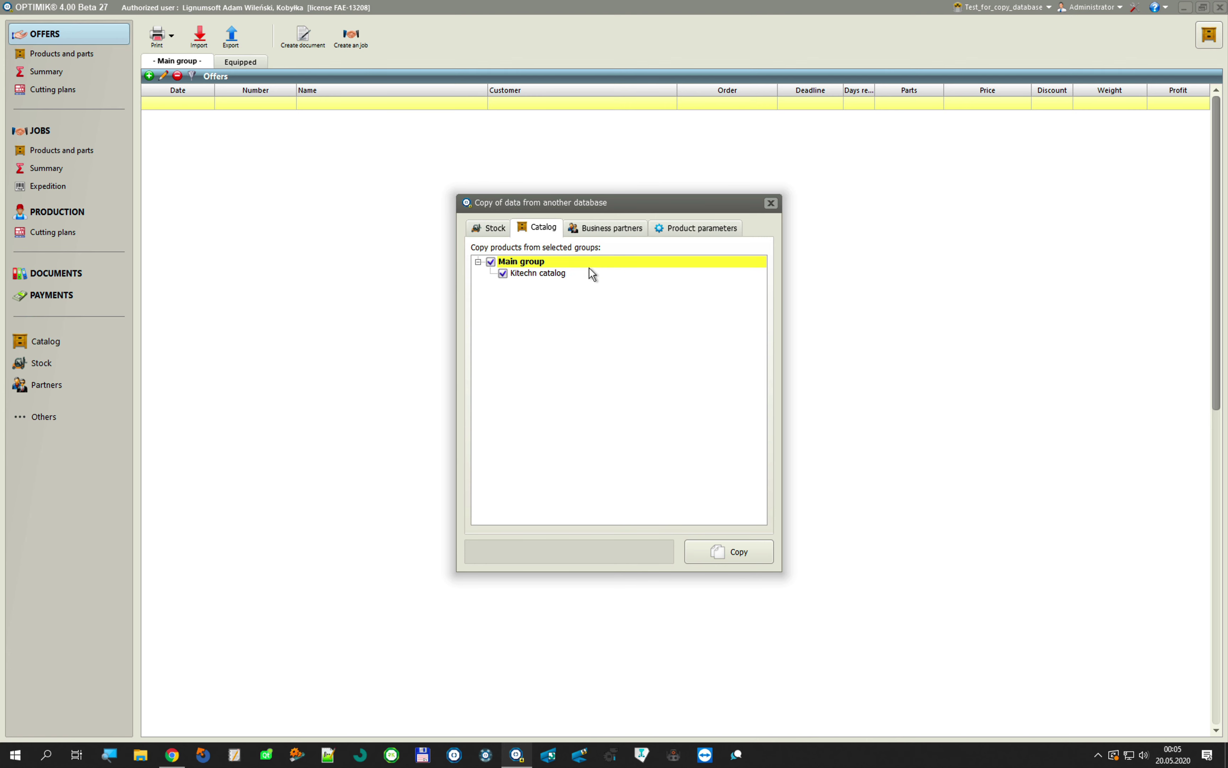
pyautogui.click(616, 229)
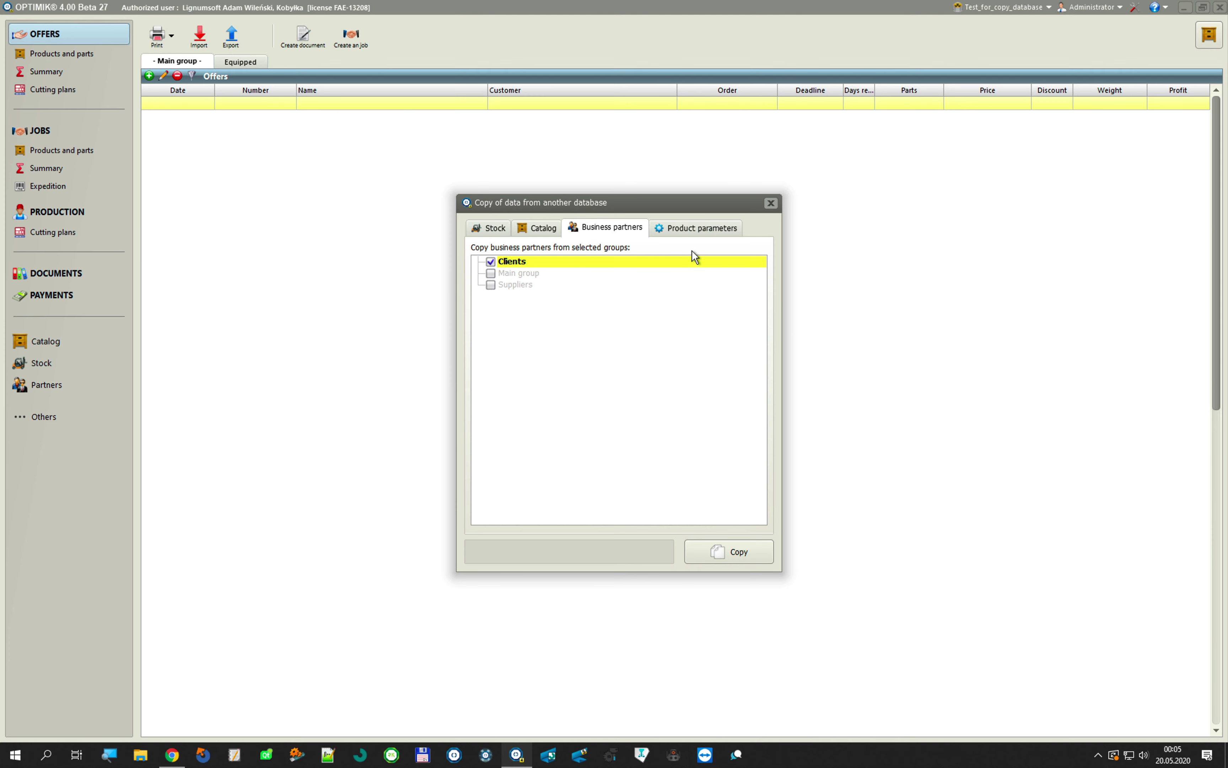
pyautogui.click(709, 234)
pyautogui.click(493, 262)
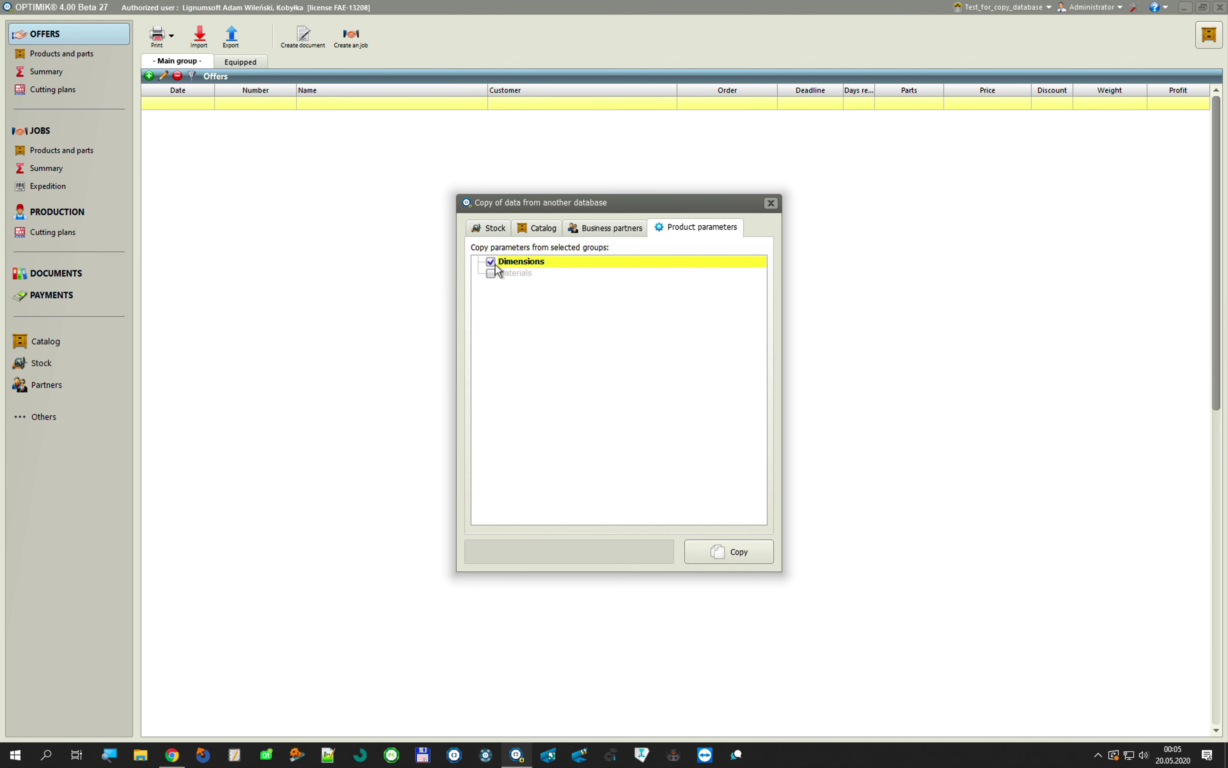
pyautogui.click(492, 273)
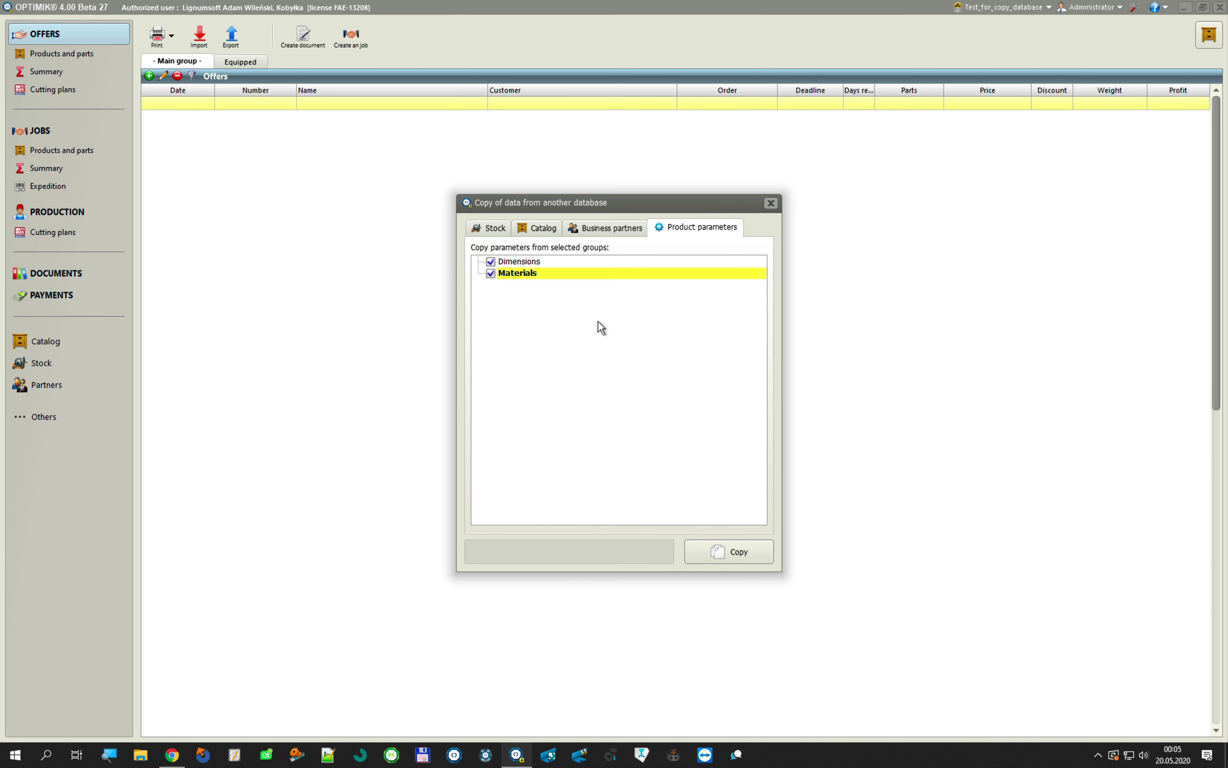
# - Copy the selected data, 33 records, and close the copy window
pyautogui.click(757, 548)
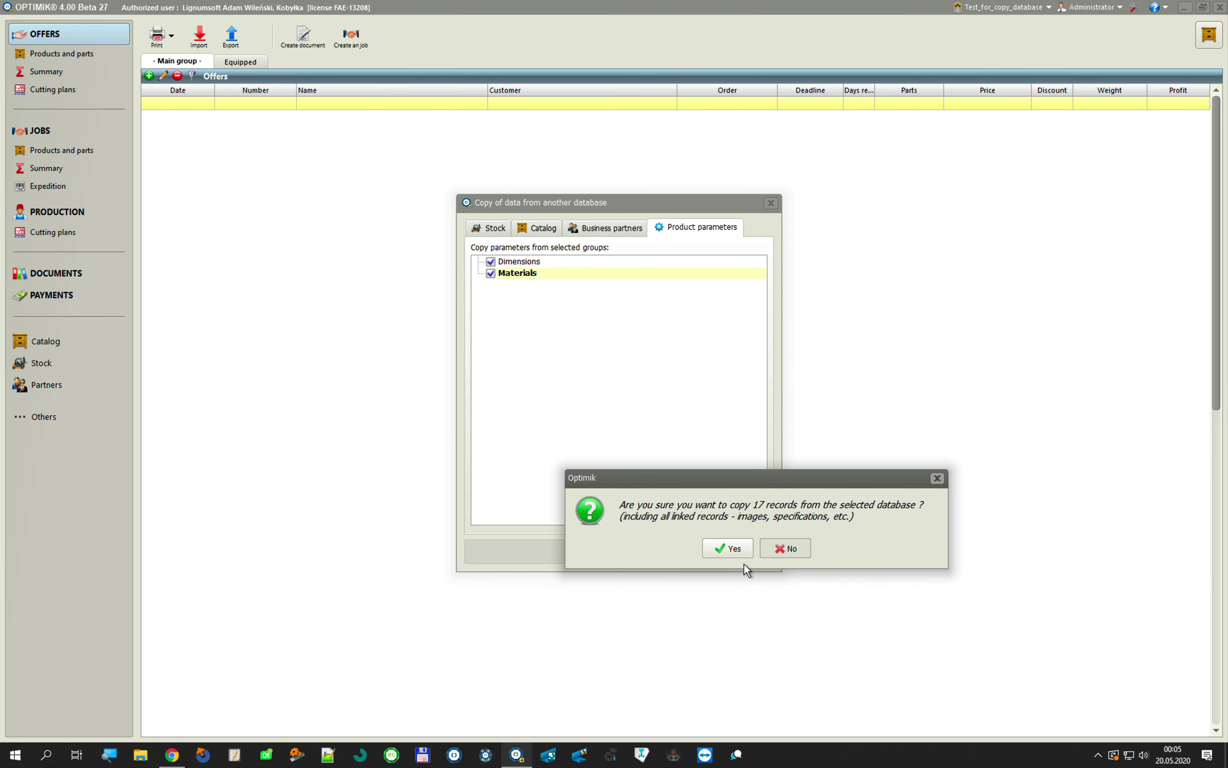
pyautogui.click(741, 553)
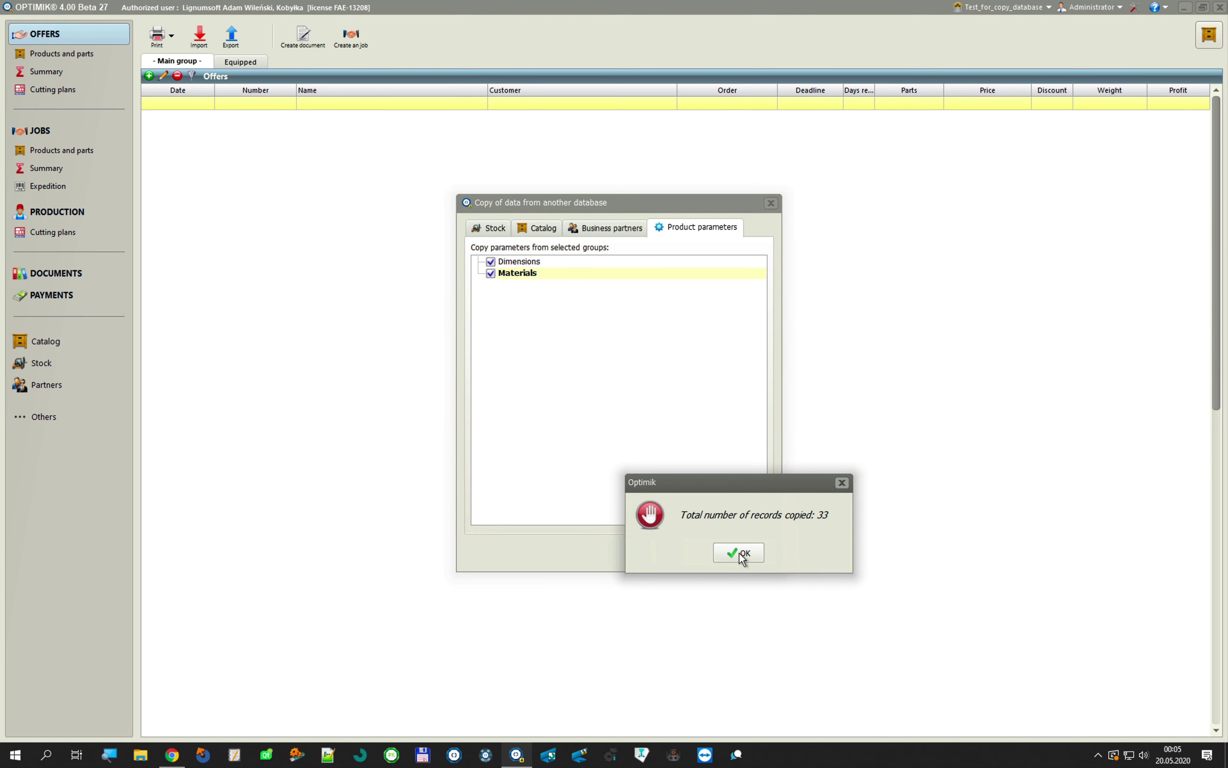
pyautogui.click(741, 555)
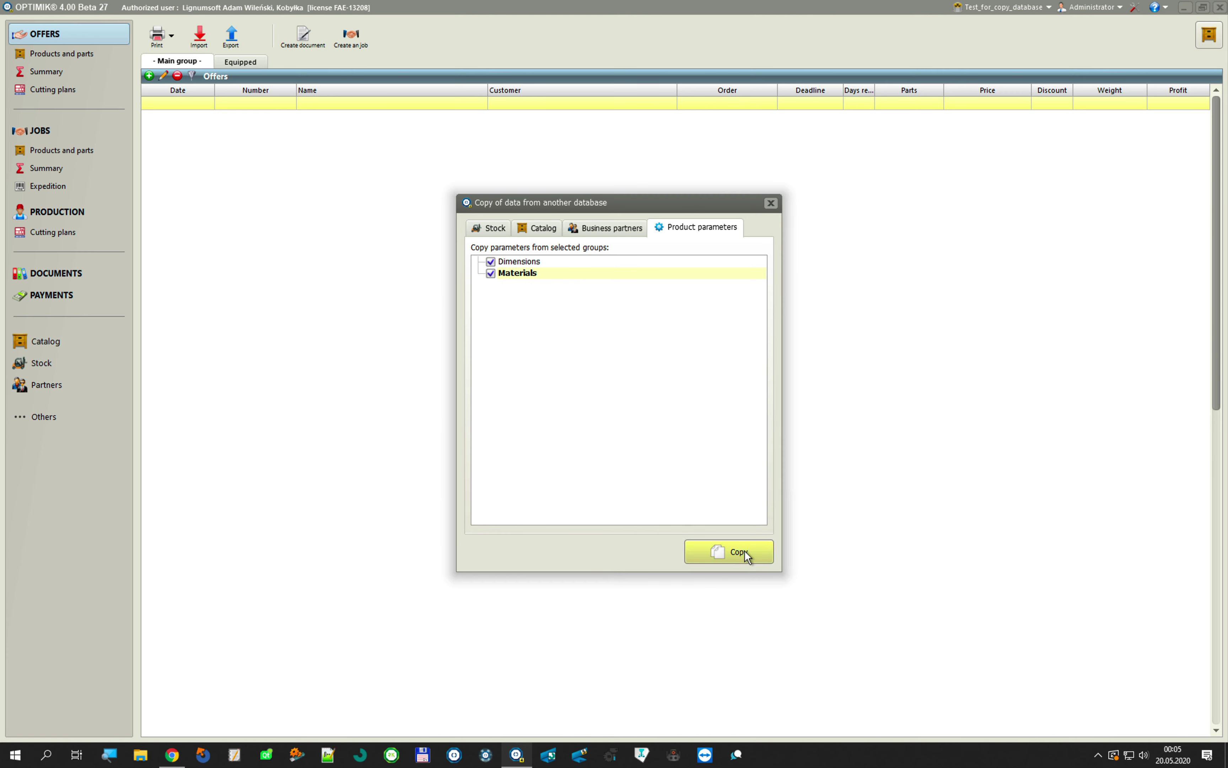
pyautogui.click(771, 203)
# - Review the copied business partners listed by group
pyautogui.click(68, 386)
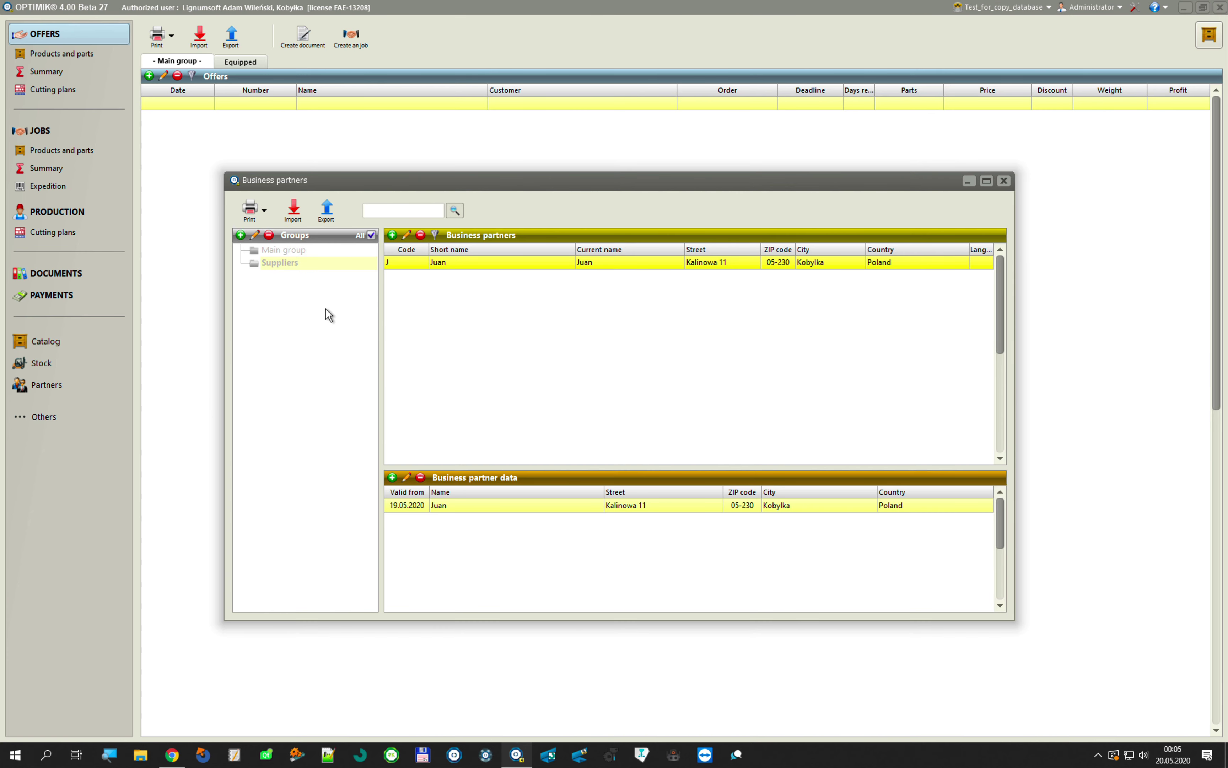
pyautogui.click(371, 234)
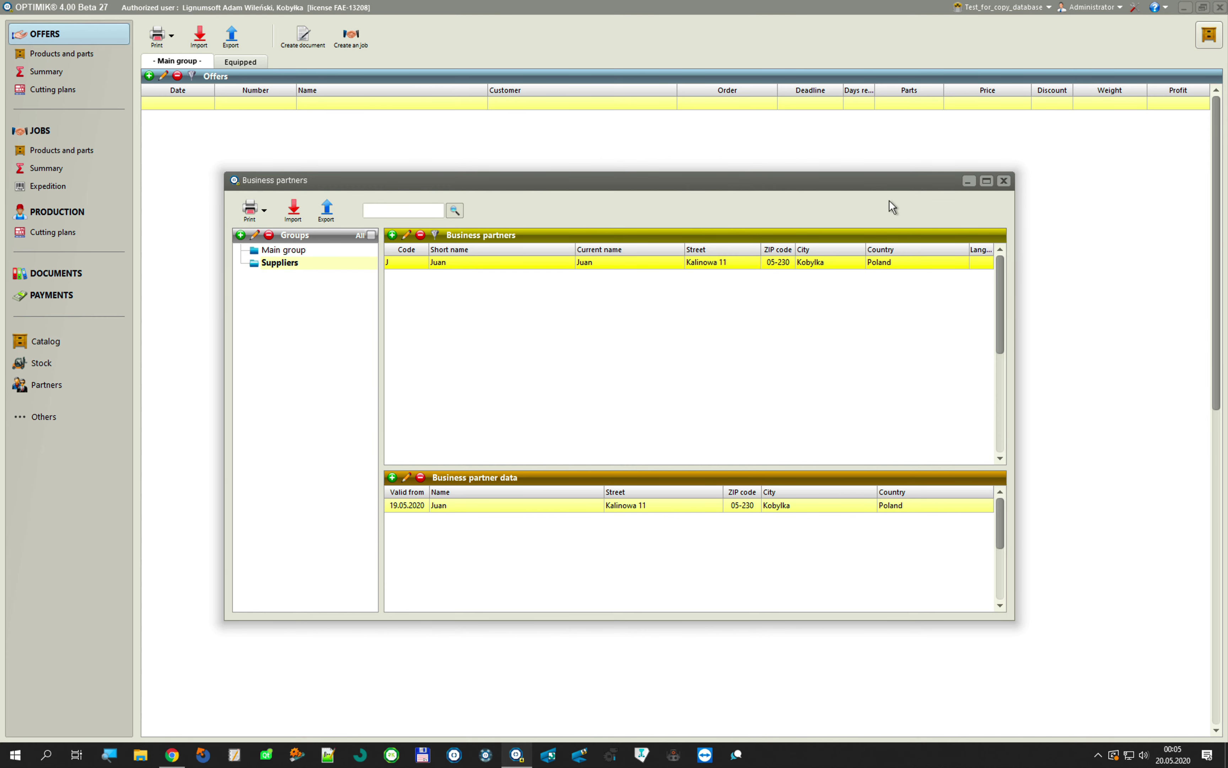
pyautogui.click(1003, 181)
# - Browse stock items in Edging strips, Other material and goods, Panel material and Kits
pyautogui.click(71, 362)
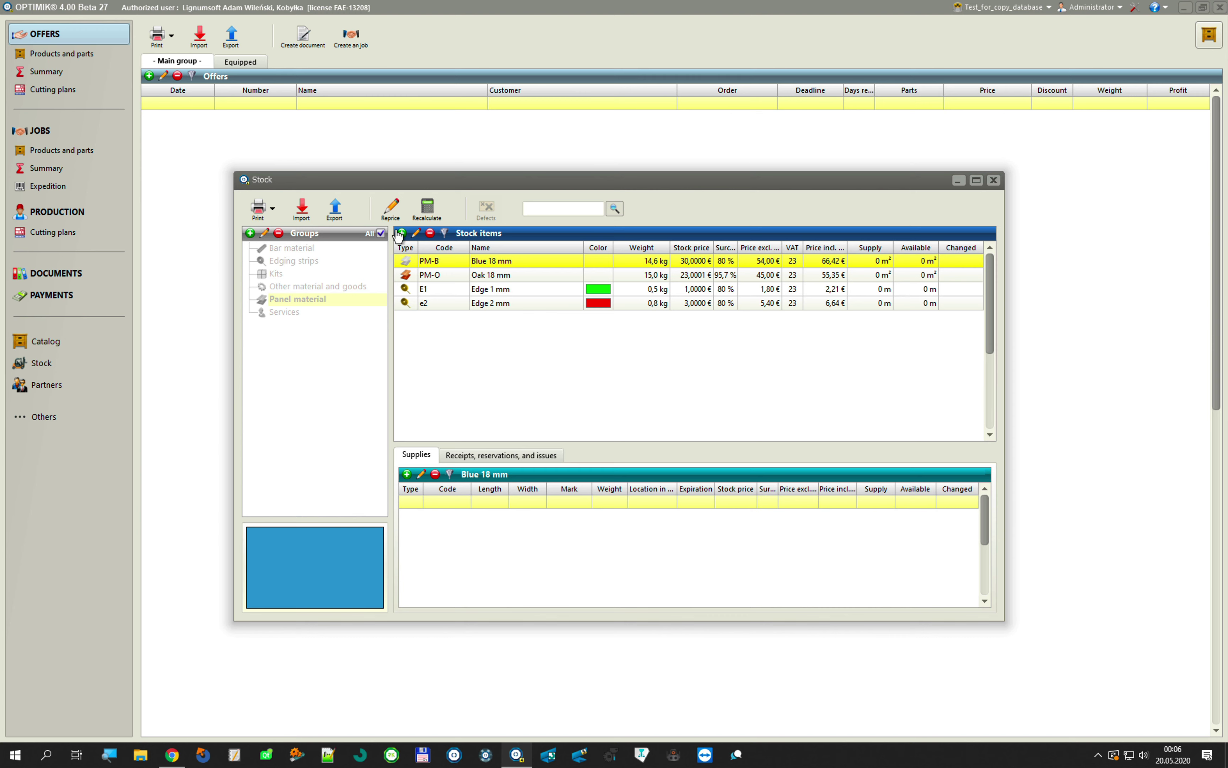
pyautogui.click(380, 233)
pyautogui.click(296, 262)
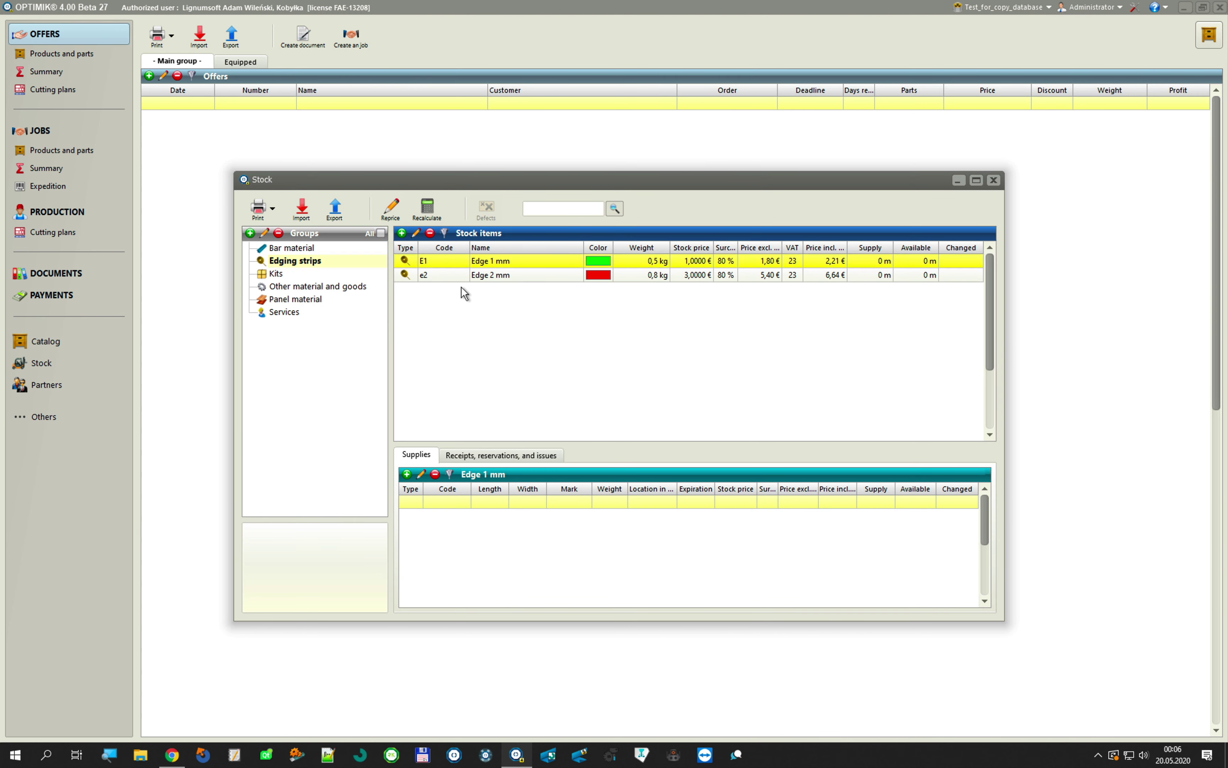
pyautogui.click(292, 287)
pyautogui.click(313, 300)
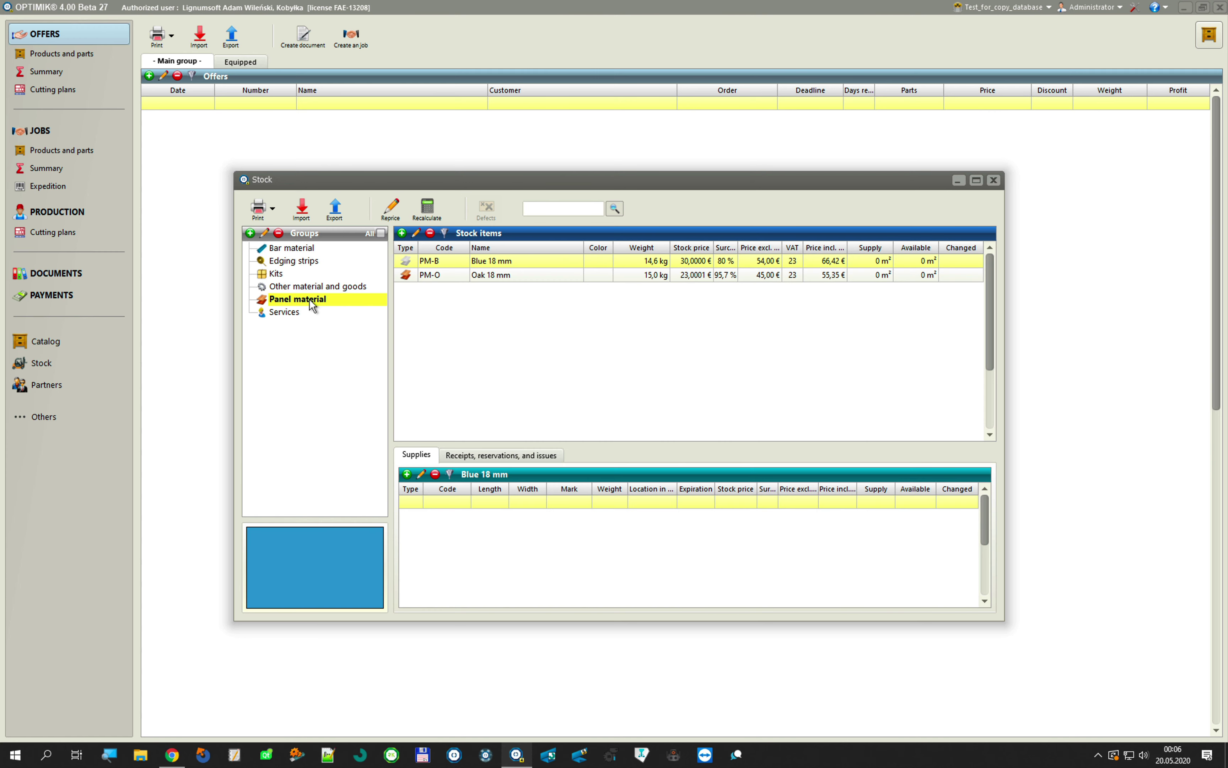
pyautogui.click(276, 273)
pyautogui.click(992, 181)
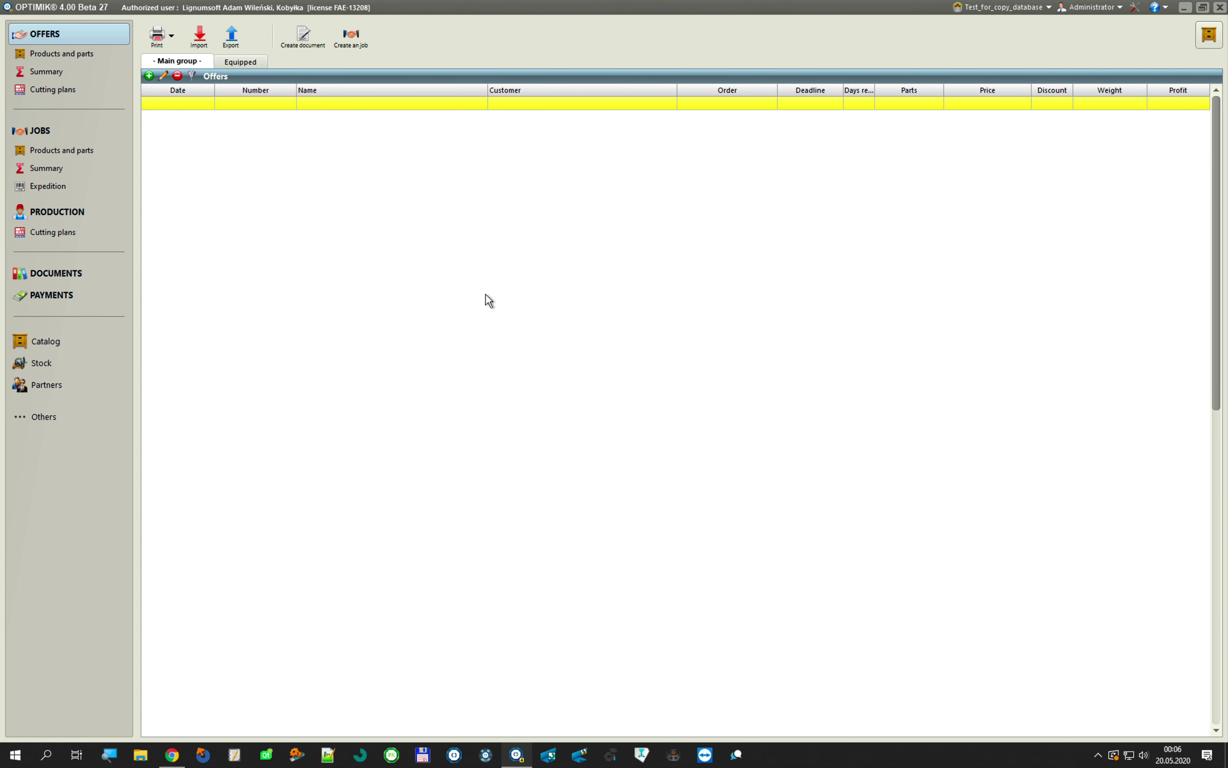
# - Glance at the other data sections and check the product catalog
pyautogui.click(71, 416)
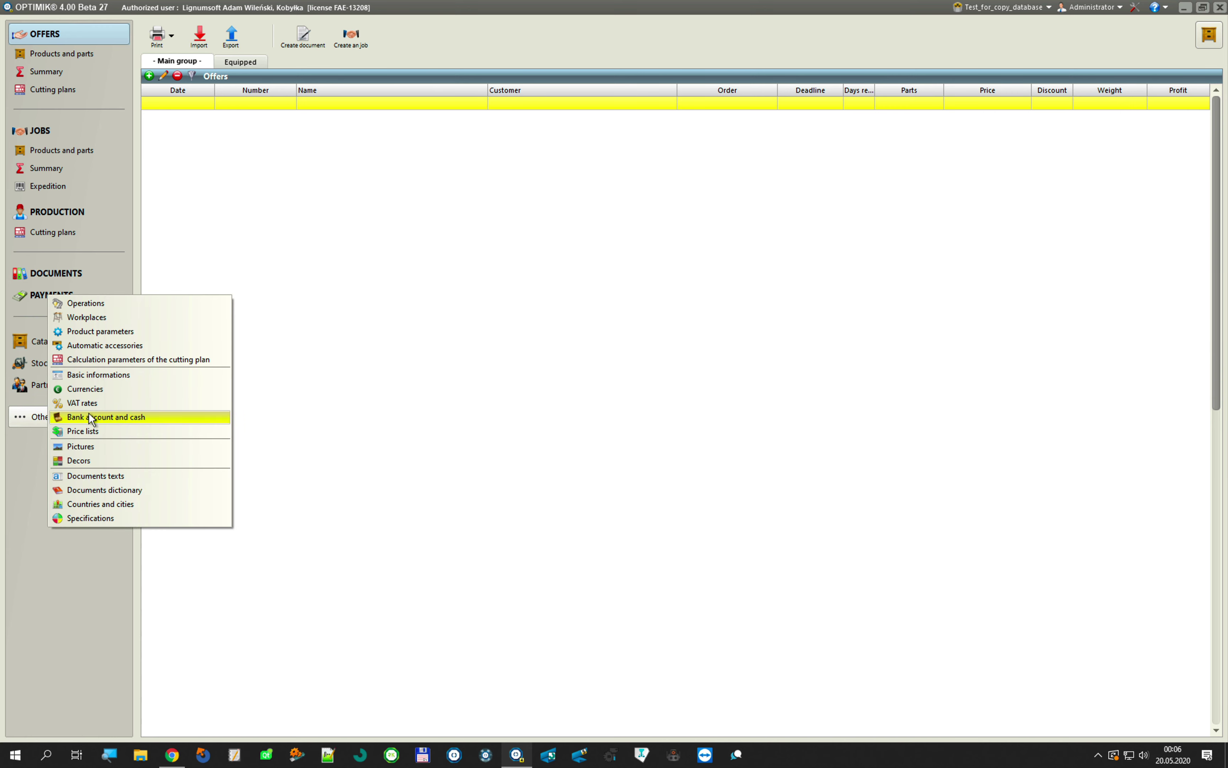
pyautogui.click(308, 319)
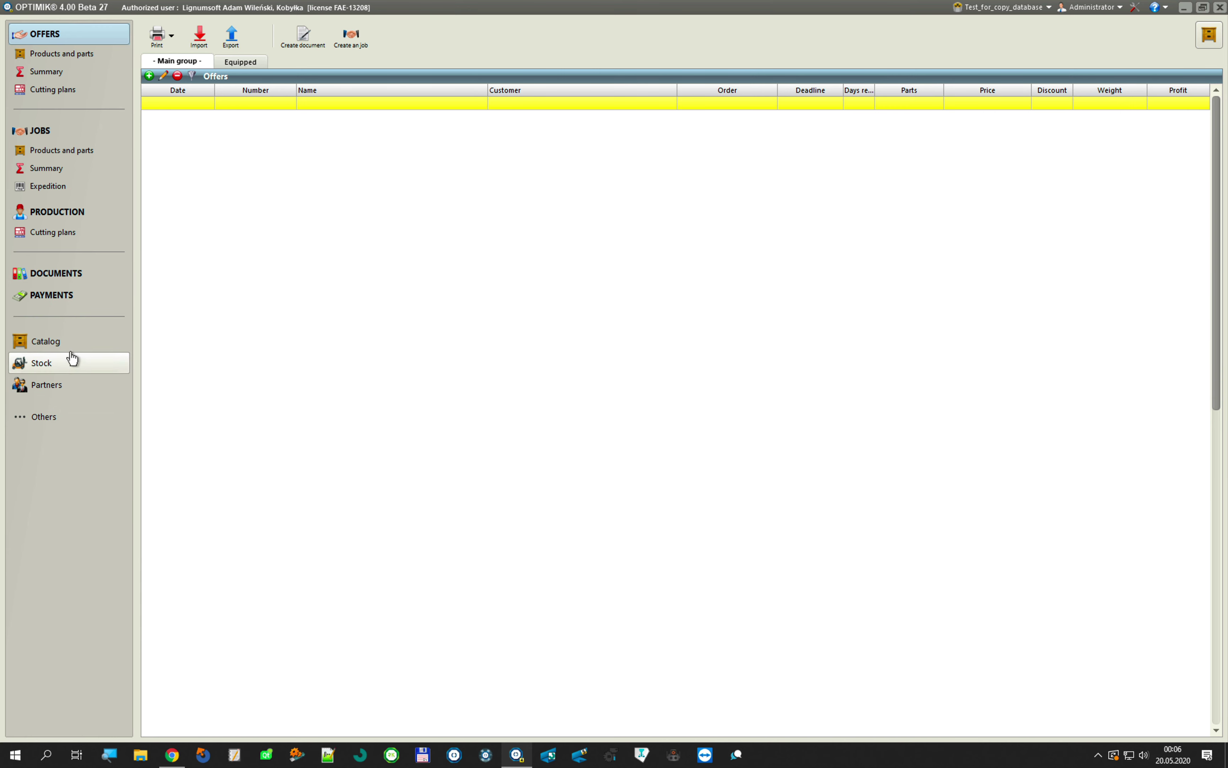
pyautogui.click(96, 347)
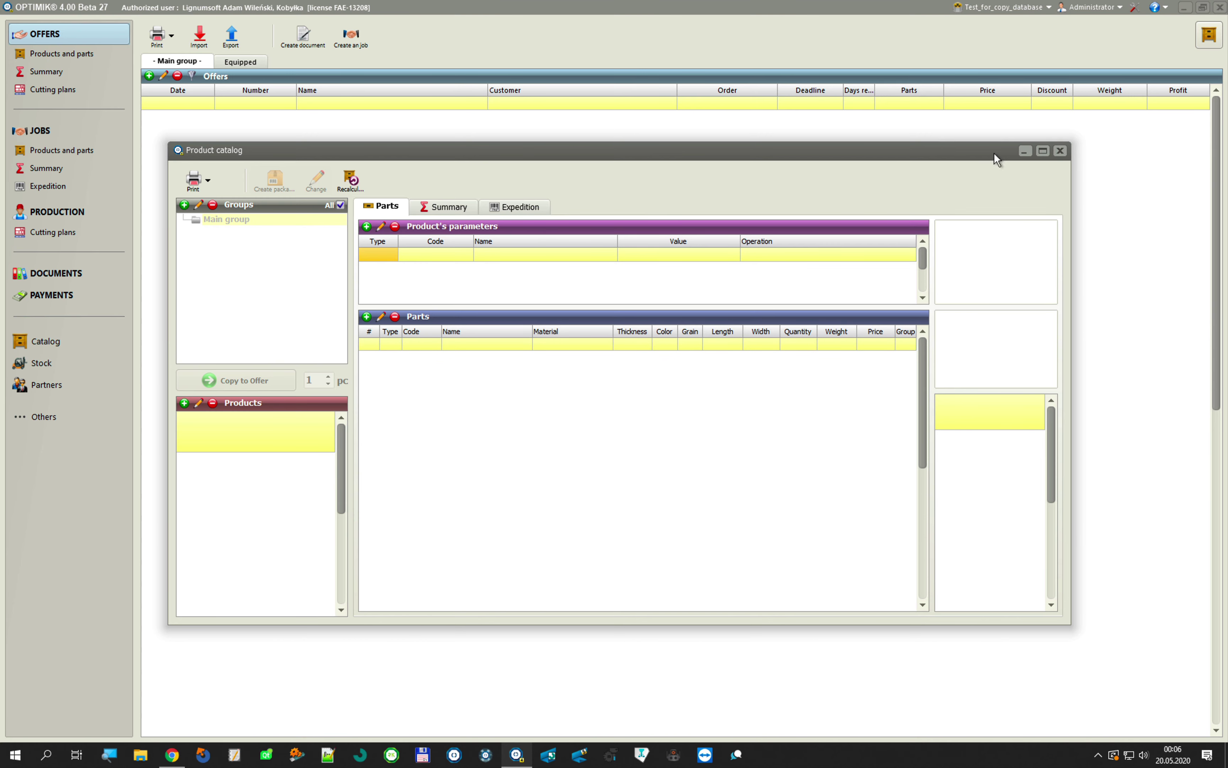
pyautogui.click(1060, 151)
# - Copy the Dimensions and Materials parameter groups from Example_database.op4 again, yielding 0 records
pyautogui.click(1038, 7)
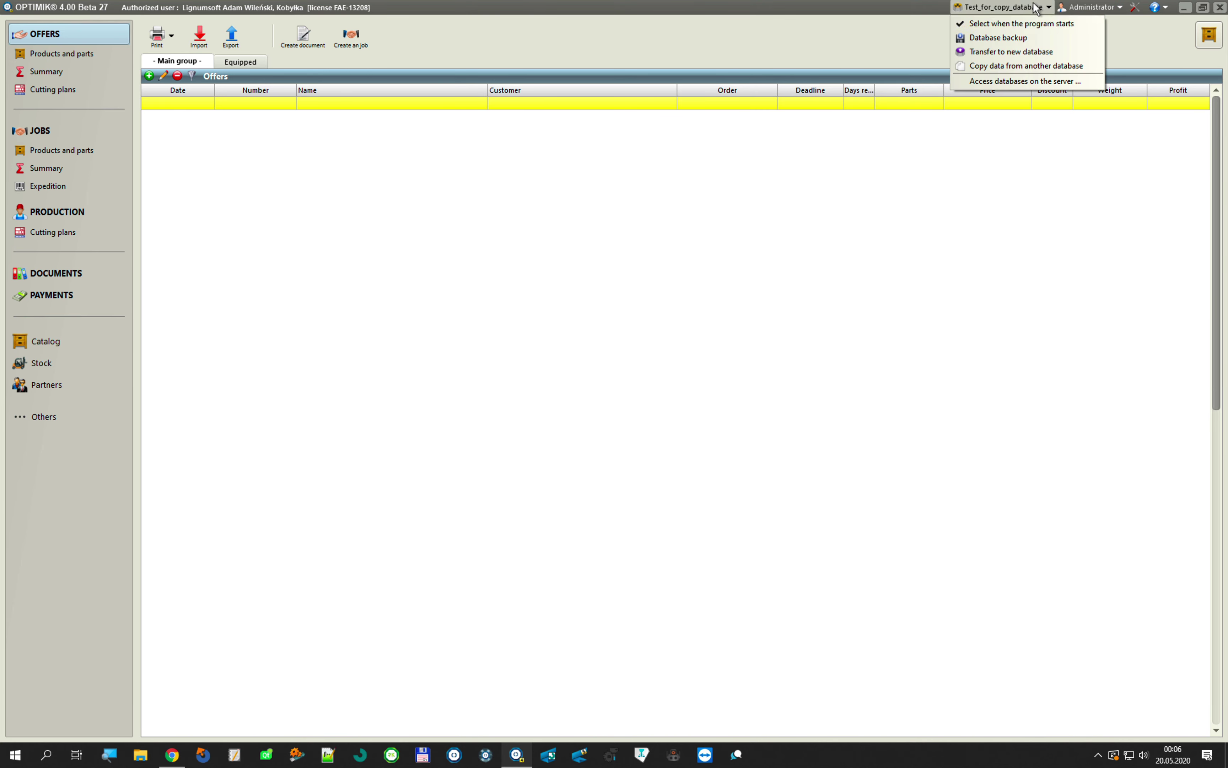
pyautogui.click(1021, 74)
pyautogui.click(558, 311)
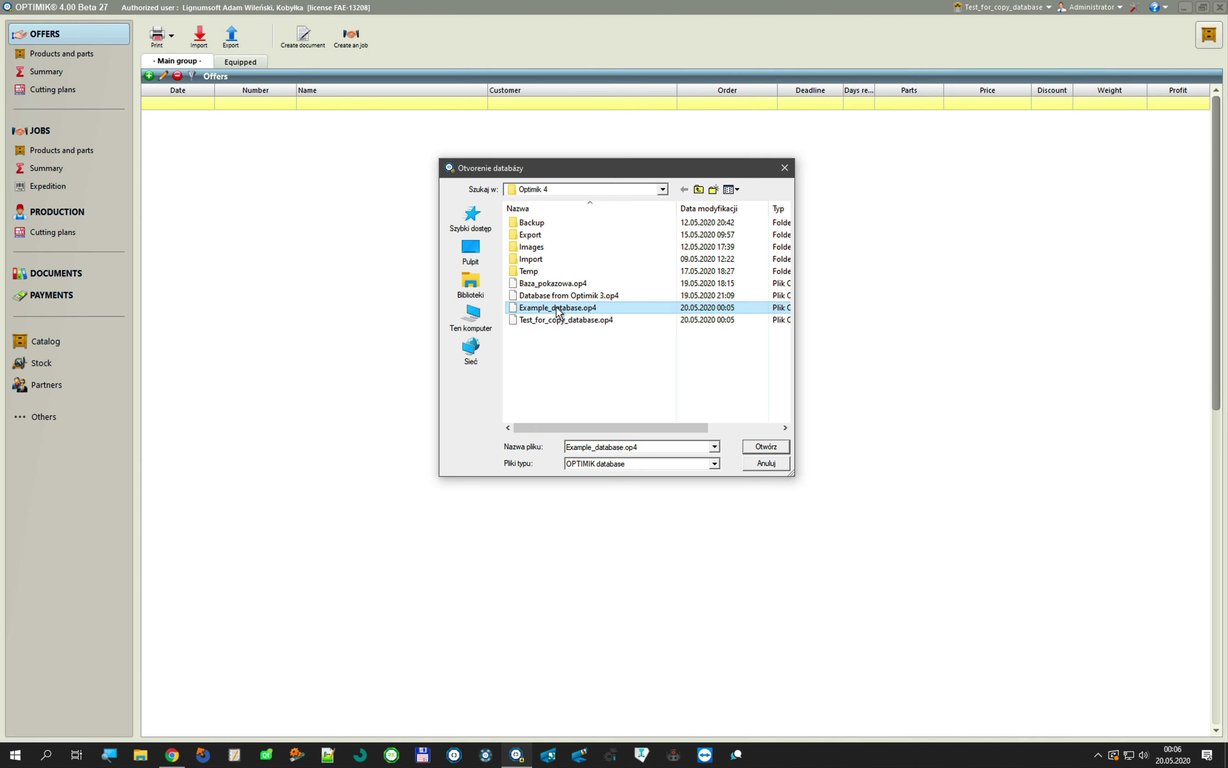
pyautogui.doubleClick(558, 311)
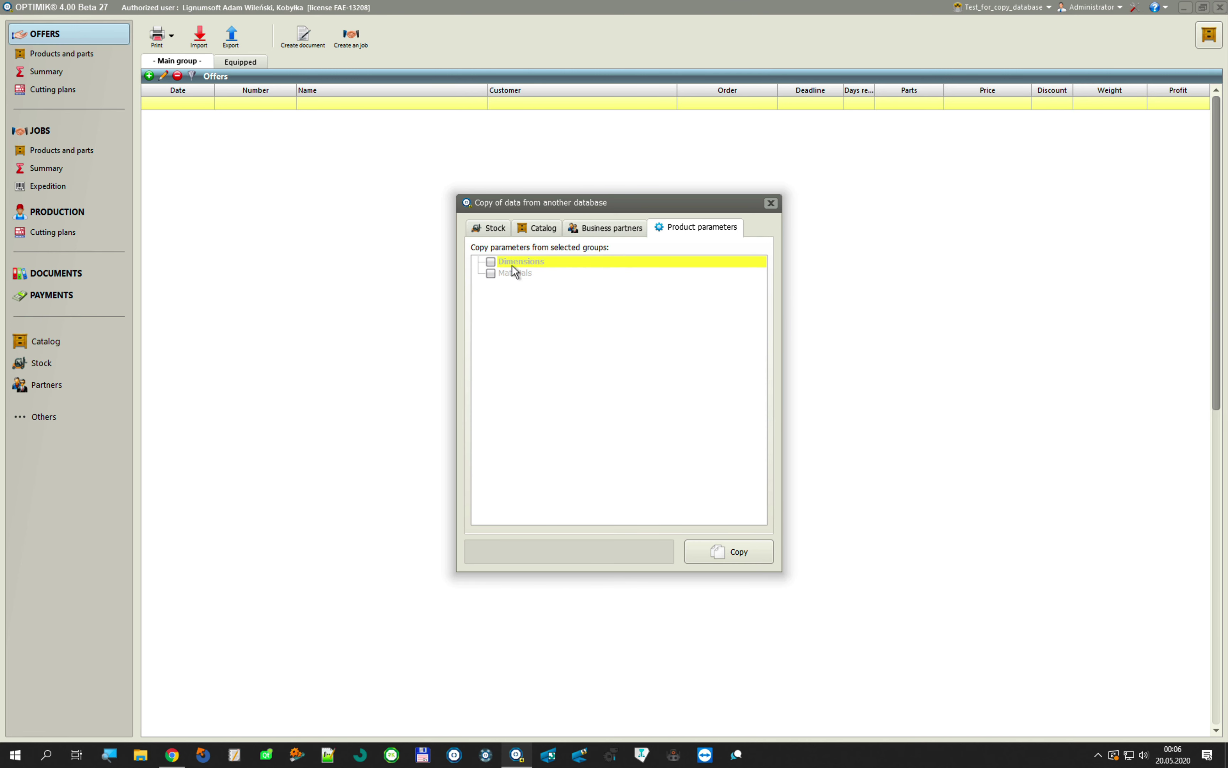
pyautogui.click(490, 261)
pyautogui.click(491, 273)
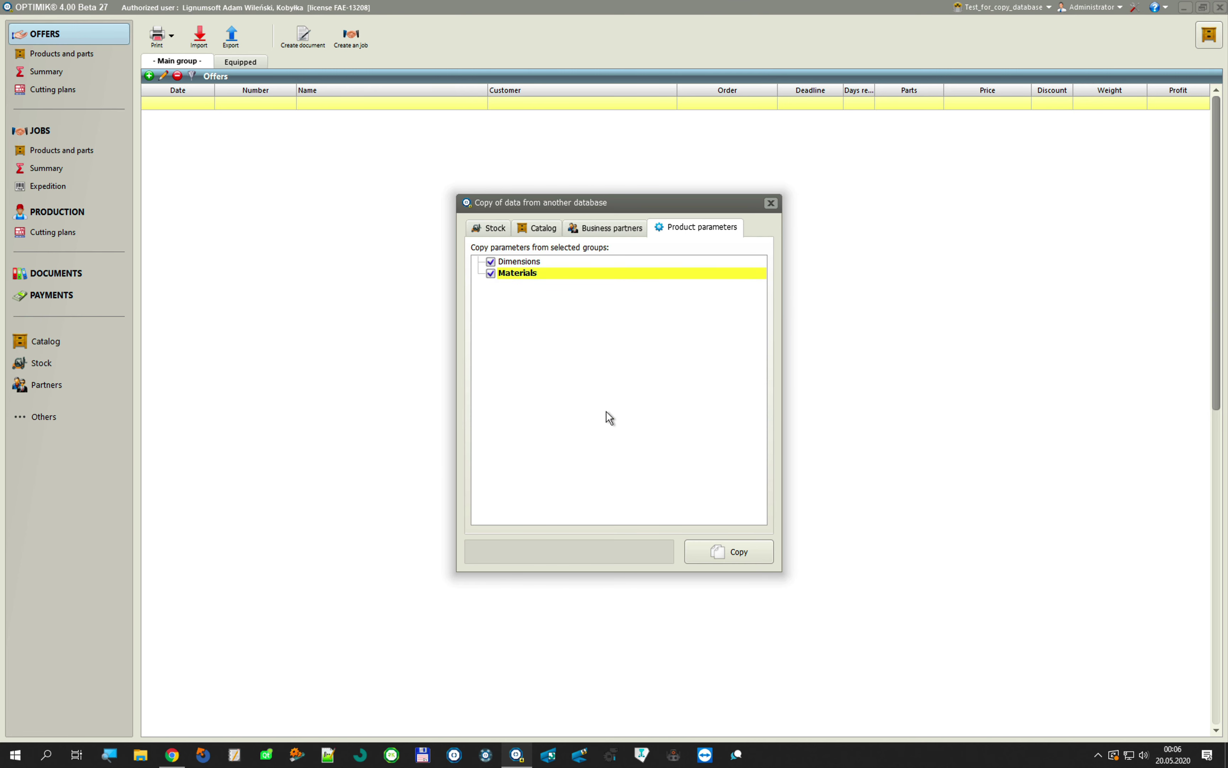
pyautogui.click(727, 550)
pyautogui.click(698, 548)
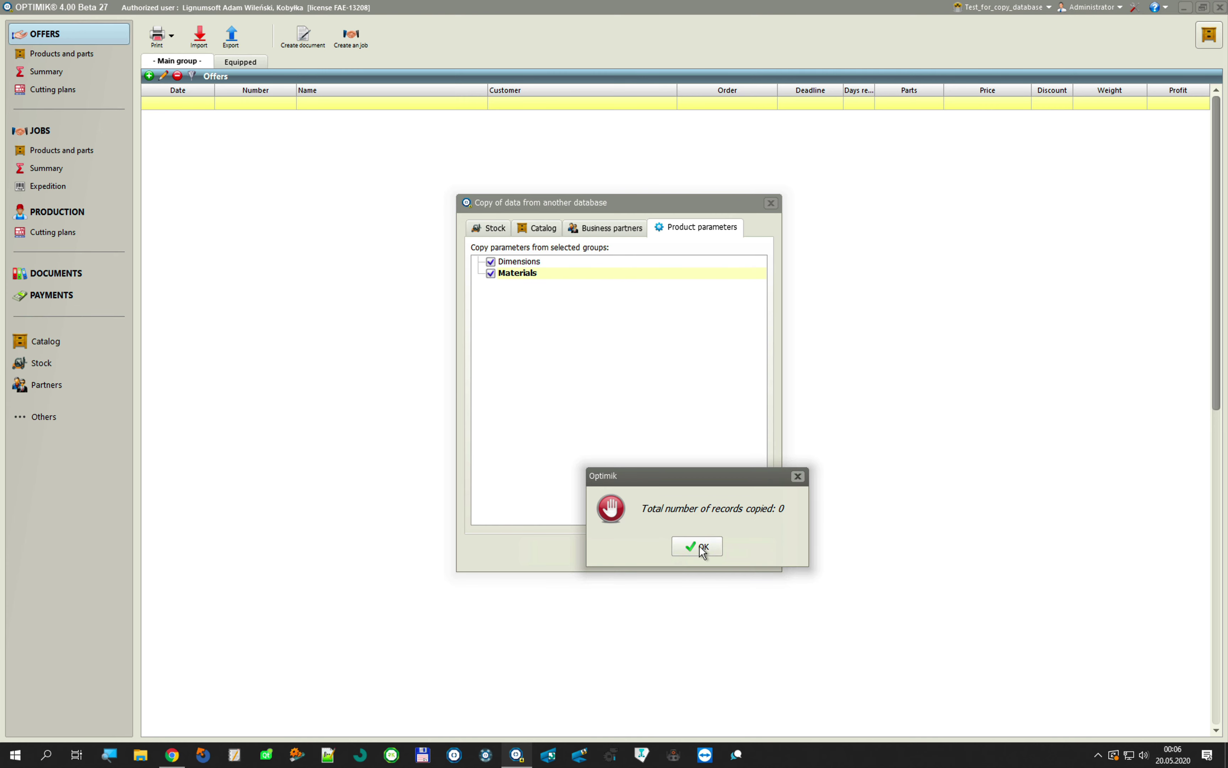
pyautogui.click(700, 545)
pyautogui.click(770, 203)
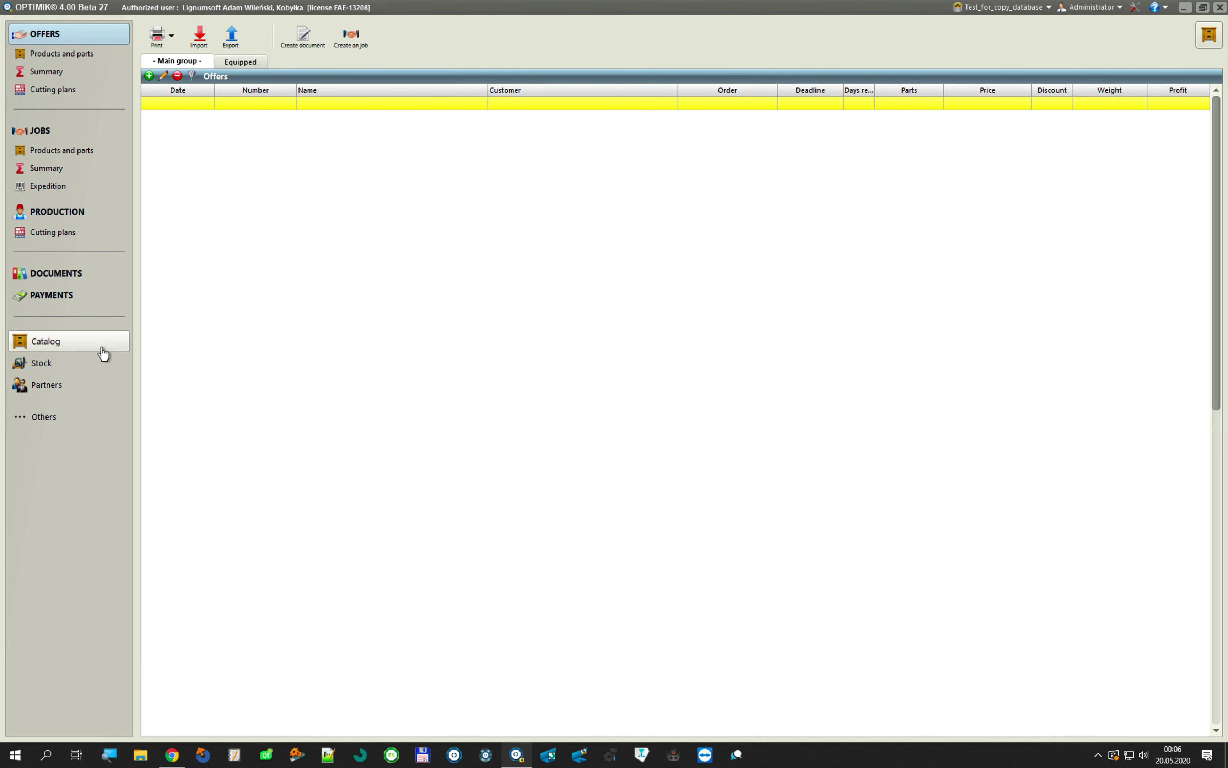
# - Check the basic product parameters list, then view the product catalog
pyautogui.click(58, 416)
pyautogui.click(129, 337)
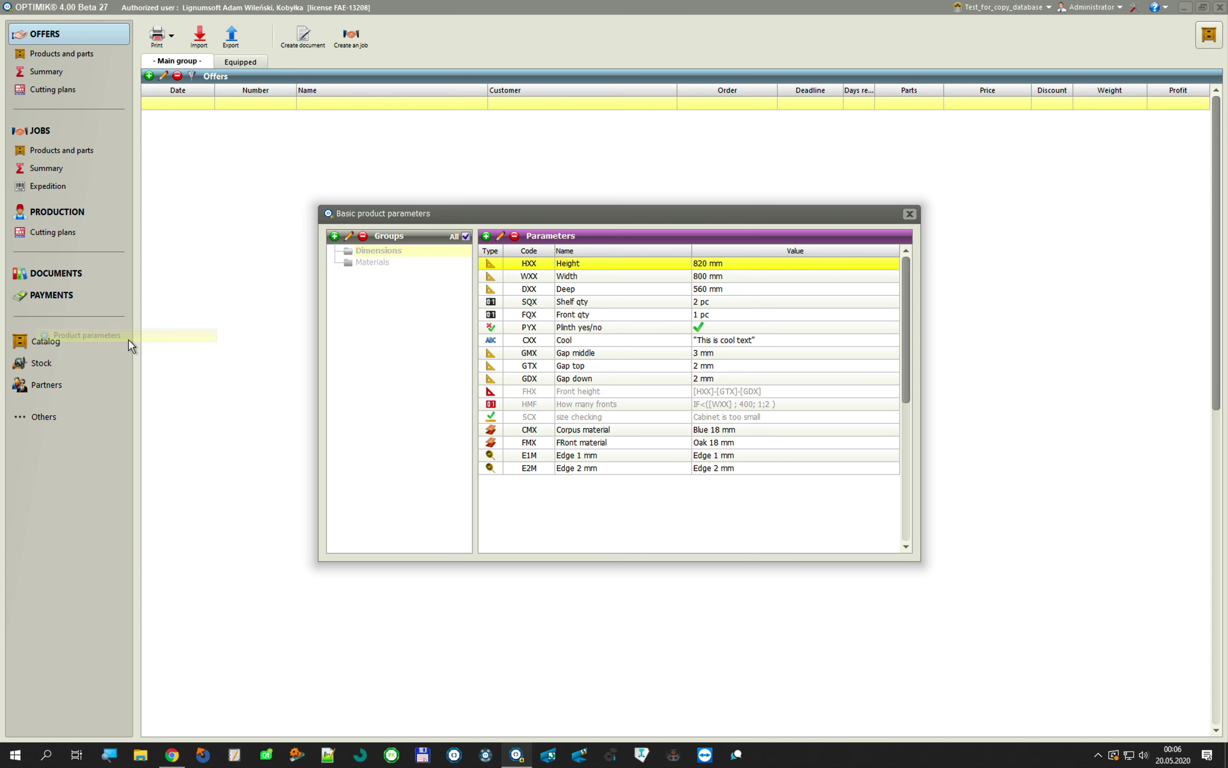
pyautogui.click(909, 214)
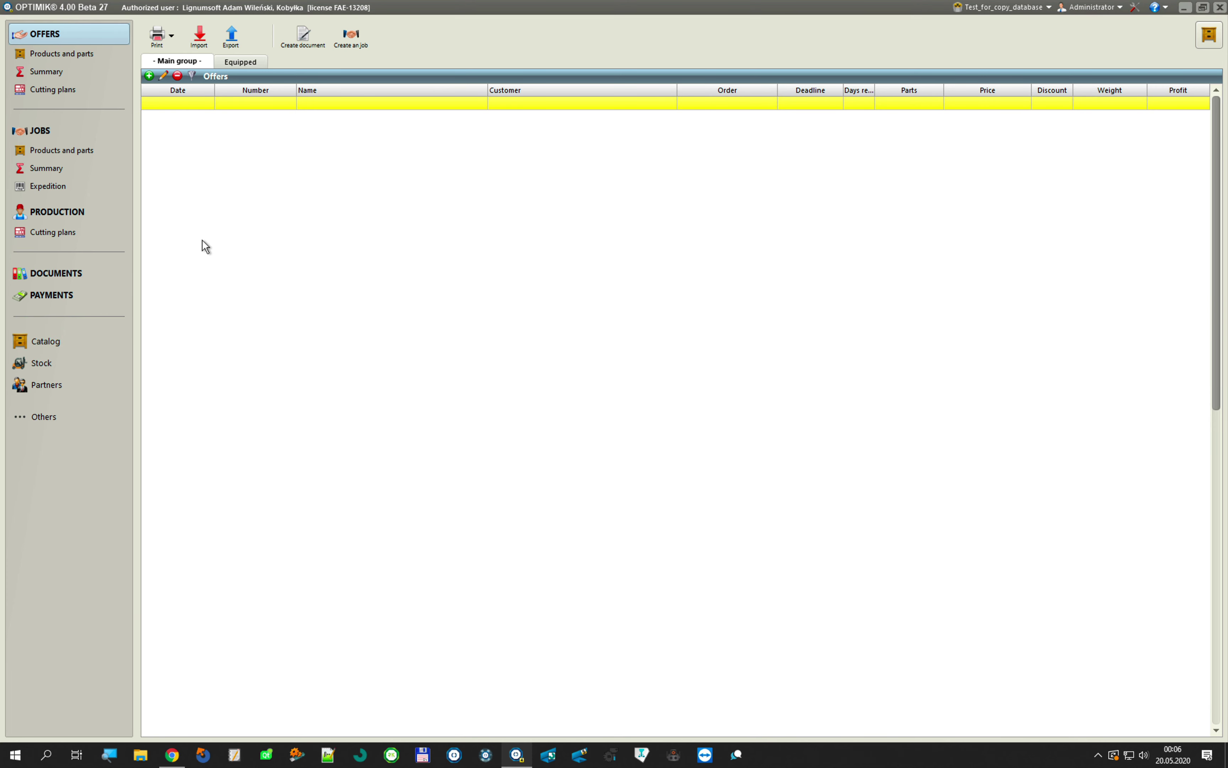
pyautogui.click(51, 345)
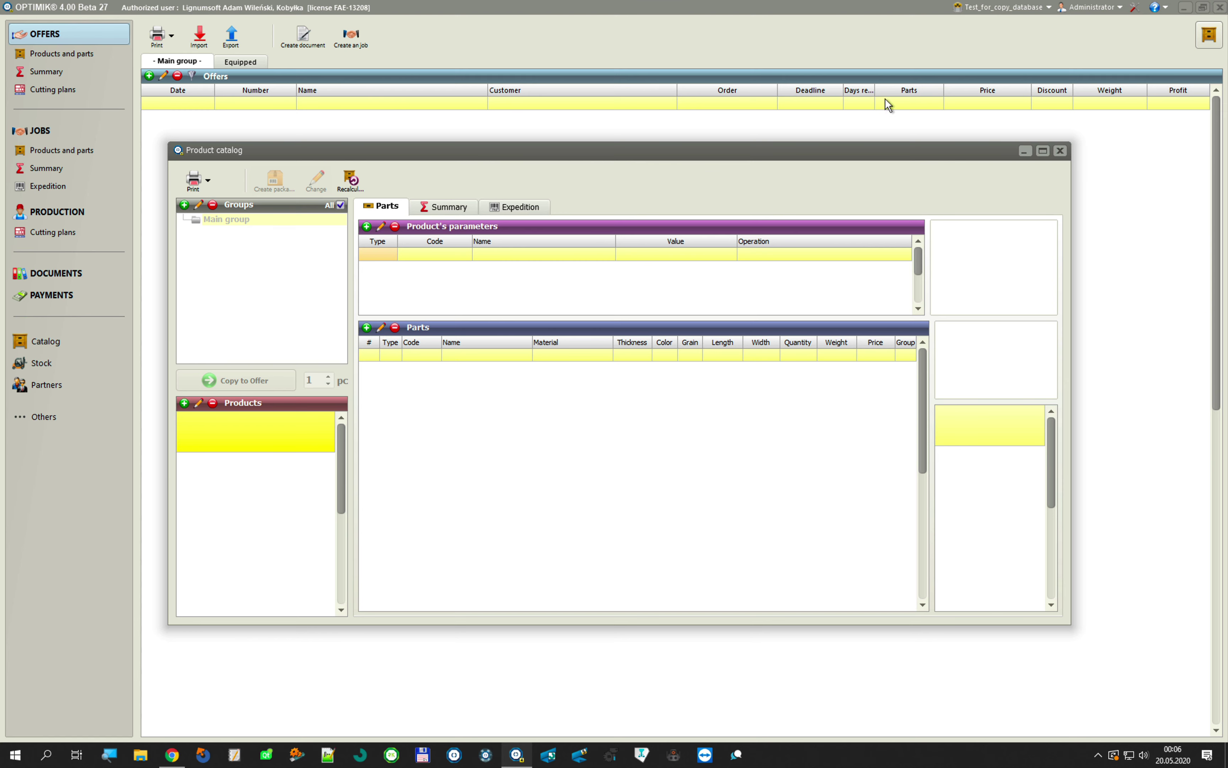
# - Close the empty catalog and load Example_database.op4 as the copy source
pyautogui.click(1060, 150)
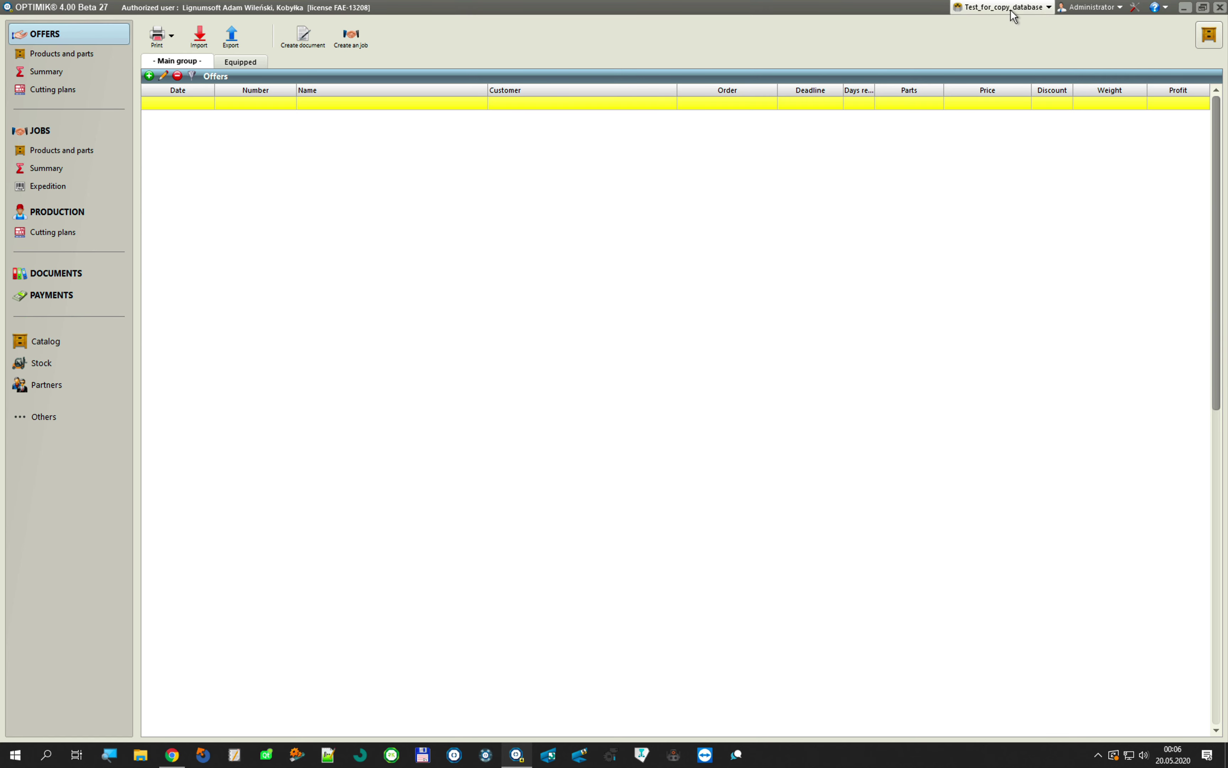
pyautogui.click(1012, 11)
pyautogui.click(1025, 66)
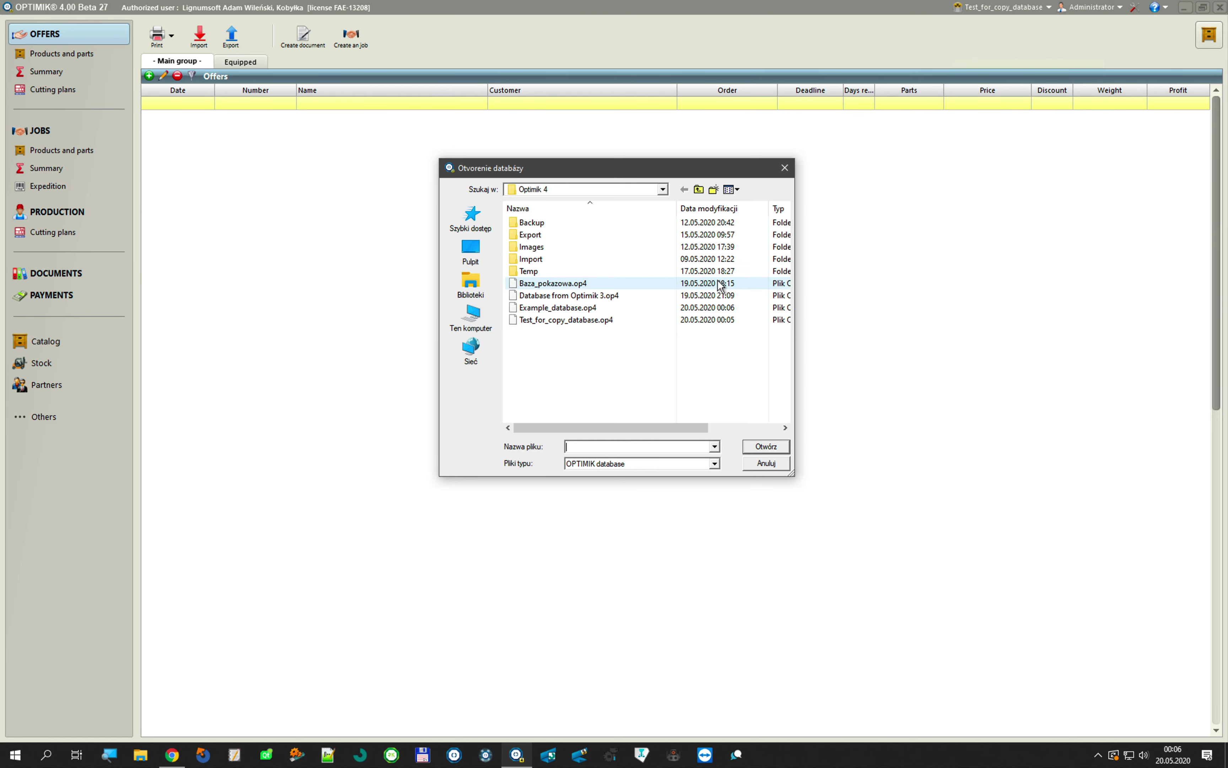
pyautogui.click(571, 311)
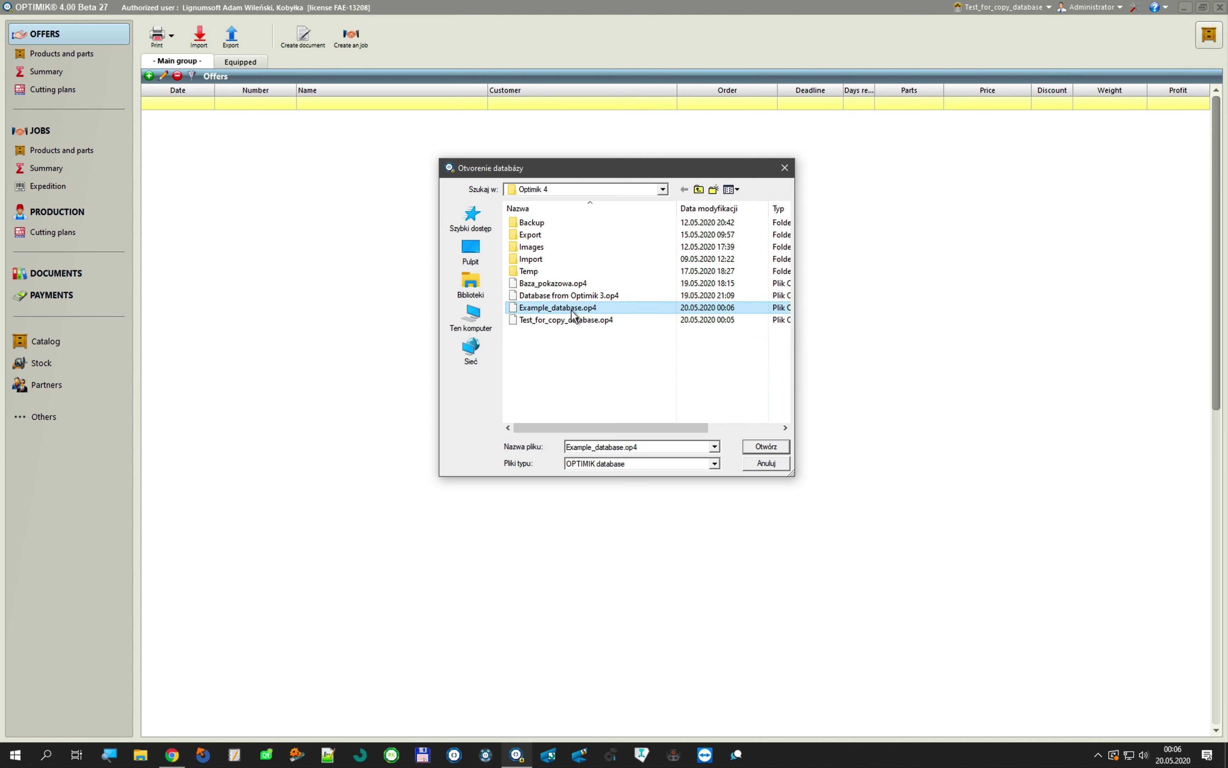
pyautogui.doubleClick(572, 308)
# - Copy the Main group with its Kitechn catalog products, 53 records in all
pyautogui.click(488, 229)
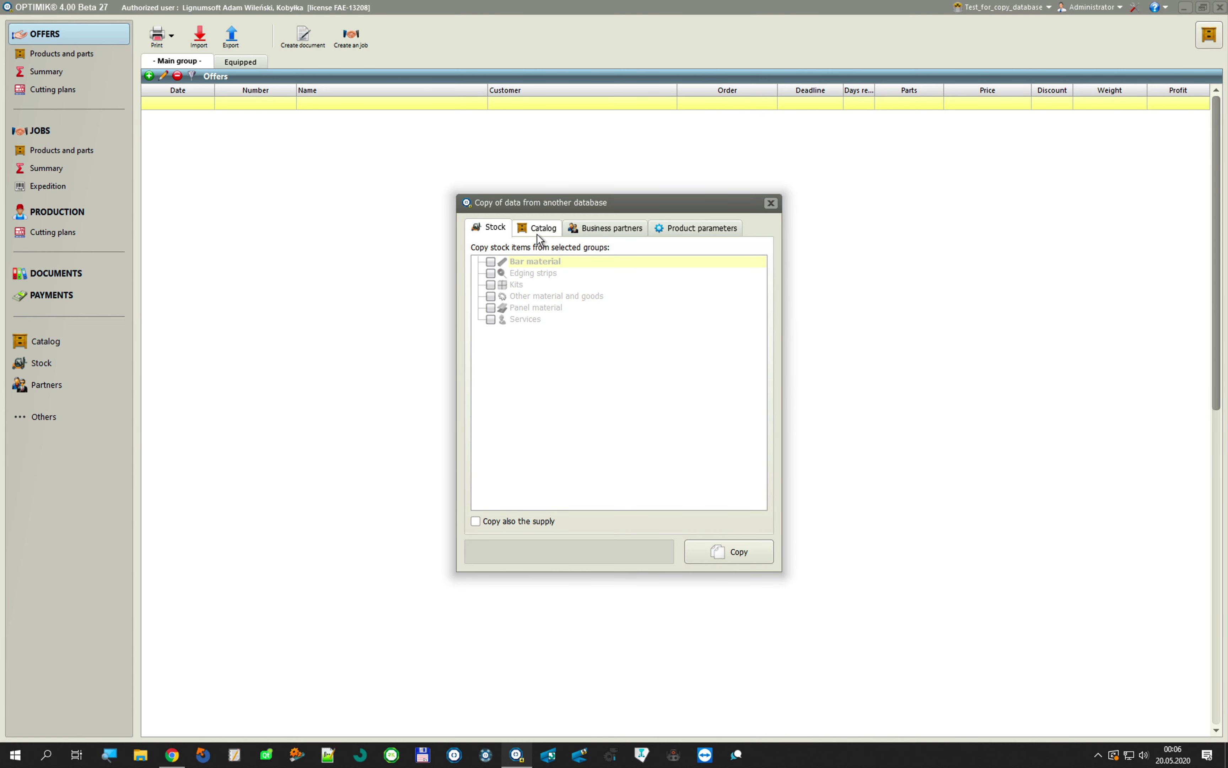
pyautogui.click(538, 235)
pyautogui.click(490, 262)
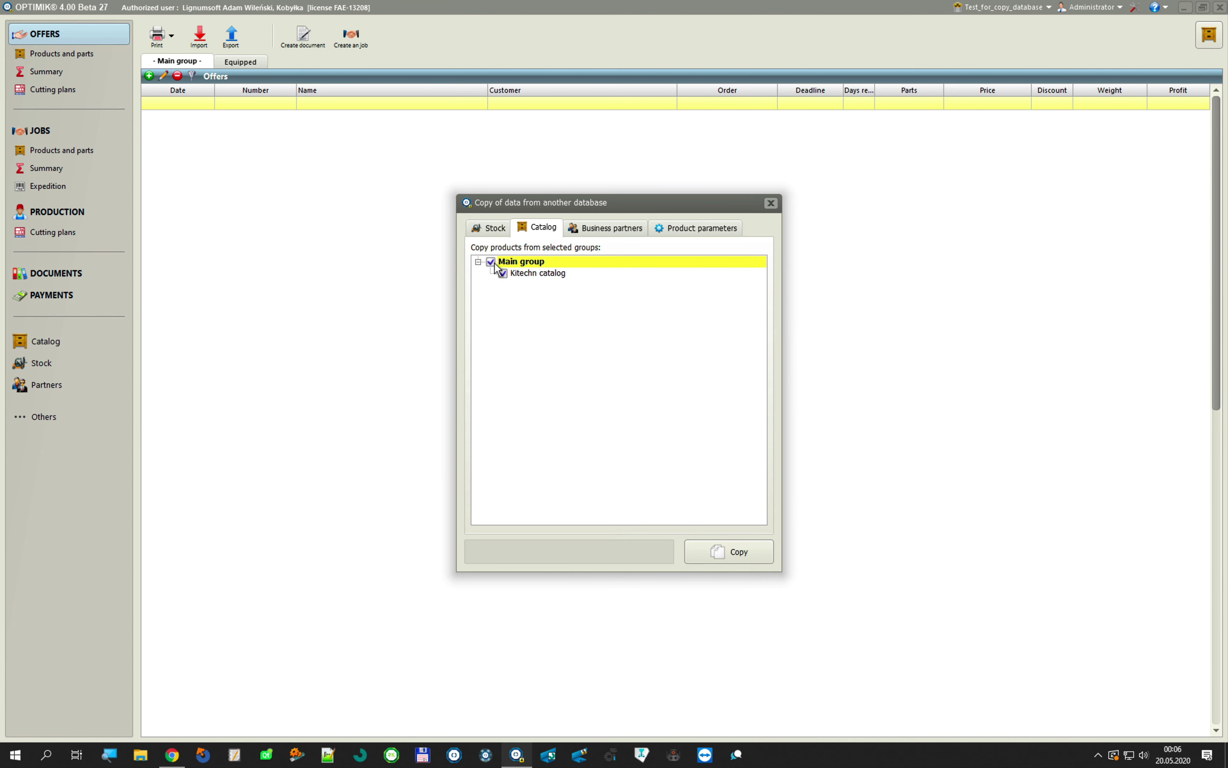
pyautogui.click(518, 276)
pyautogui.click(755, 558)
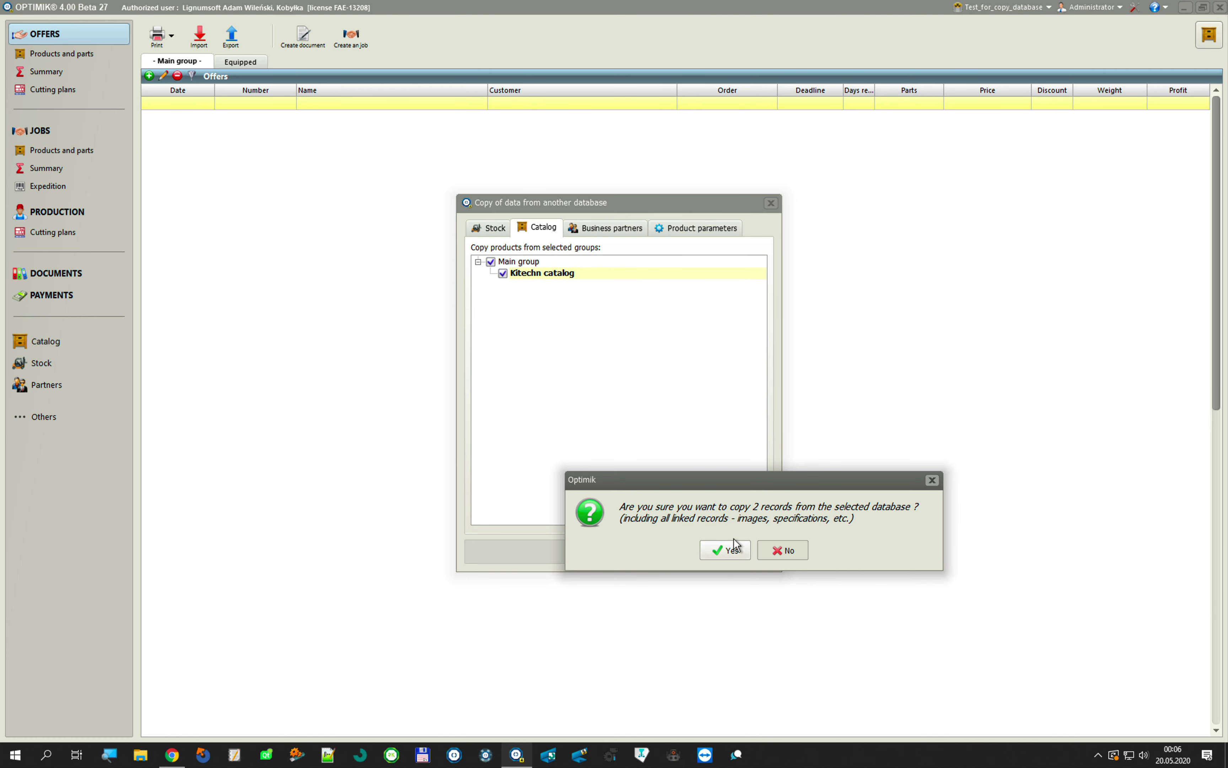
pyautogui.click(736, 548)
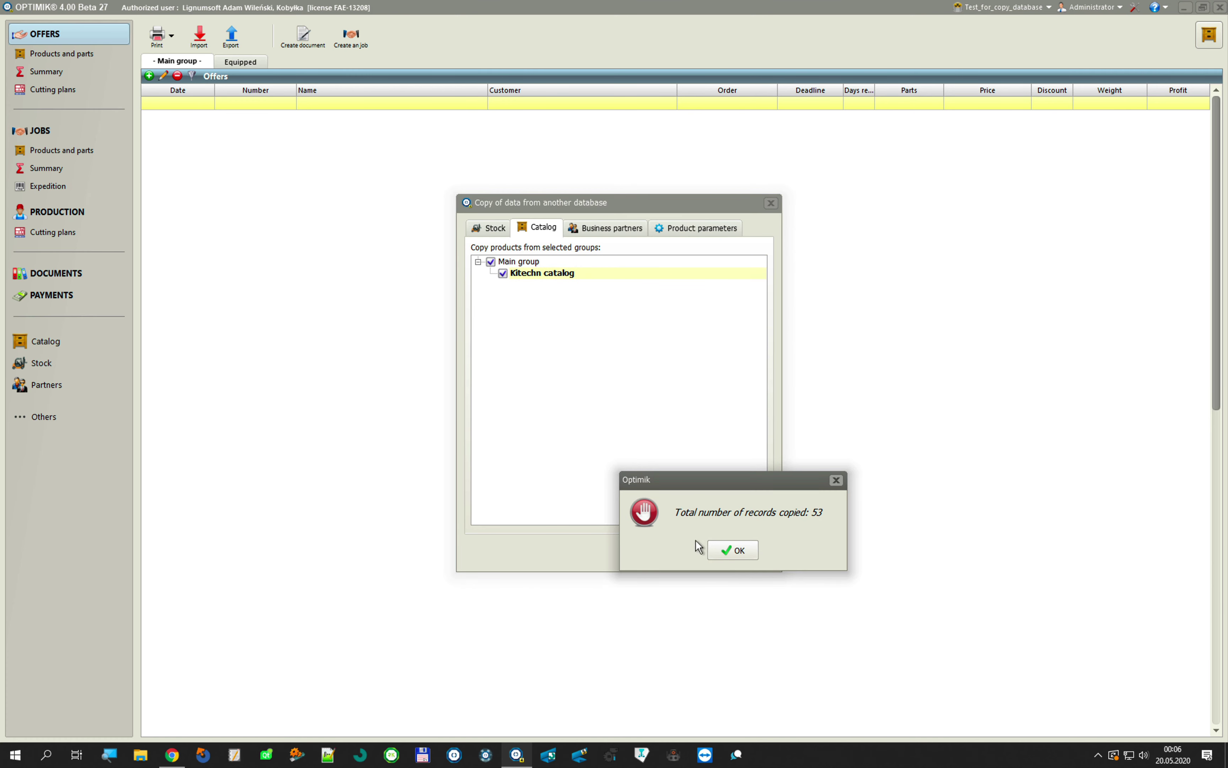
pyautogui.click(733, 550)
pyautogui.click(770, 203)
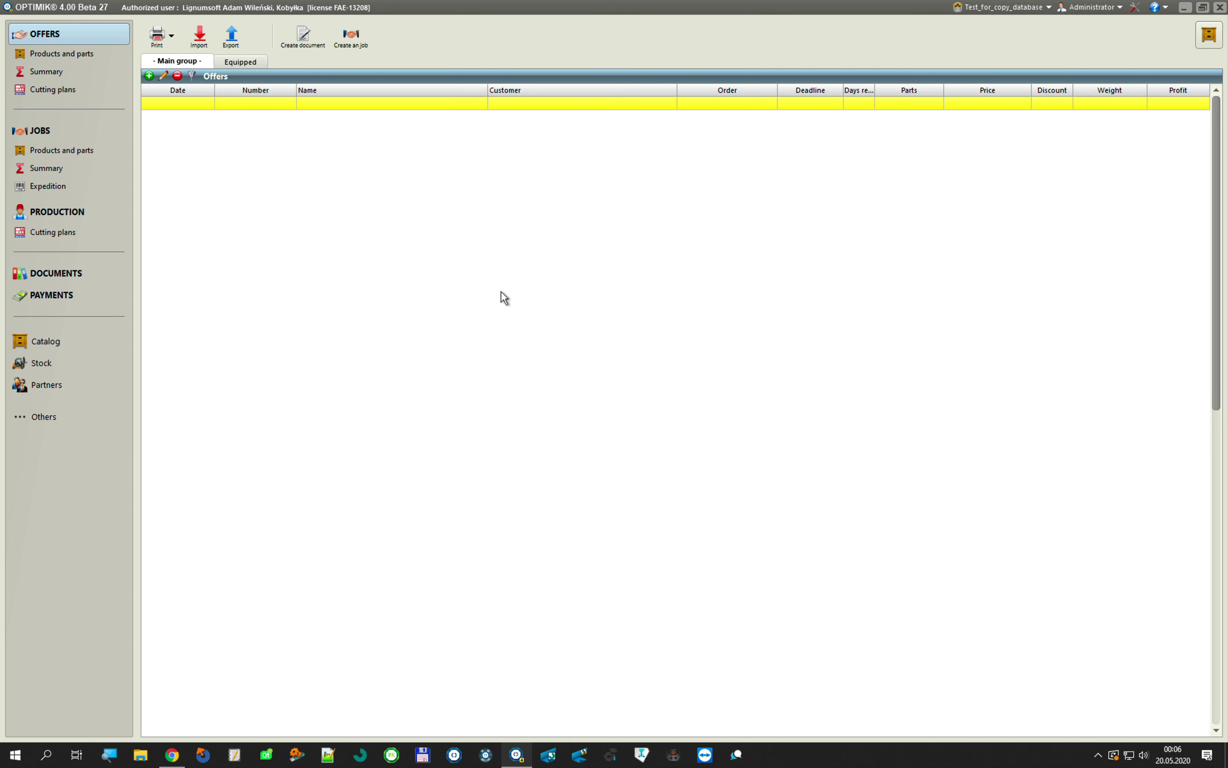
pyautogui.click(71, 347)
pyautogui.click(272, 485)
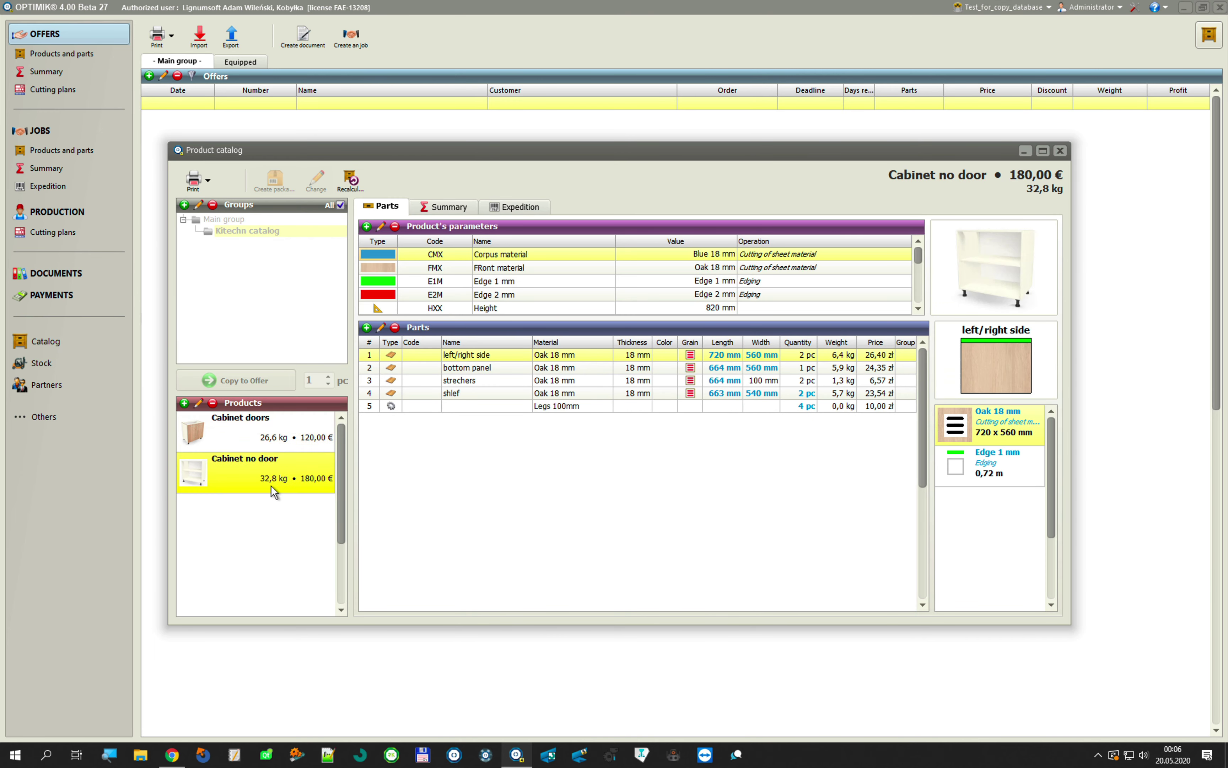
pyautogui.click(268, 444)
pyautogui.click(532, 393)
pyautogui.click(505, 294)
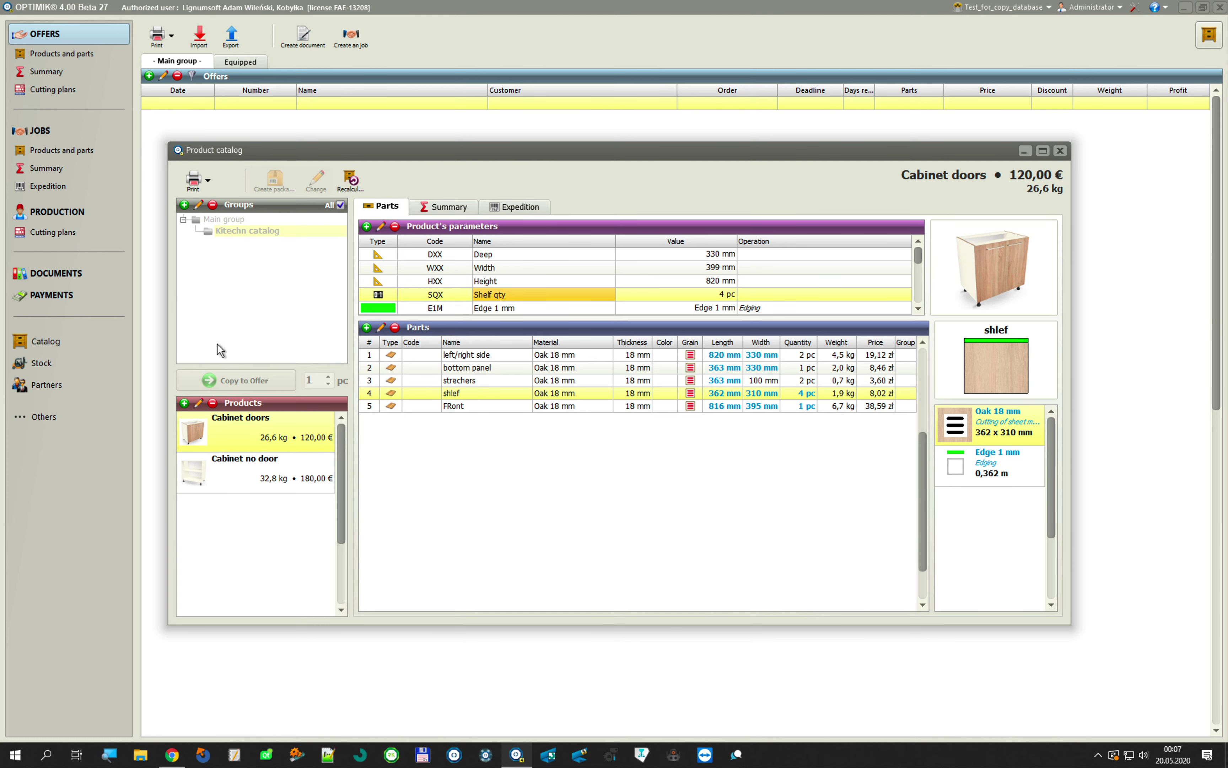
pyautogui.click(1060, 150)
pyautogui.click(1040, 7)
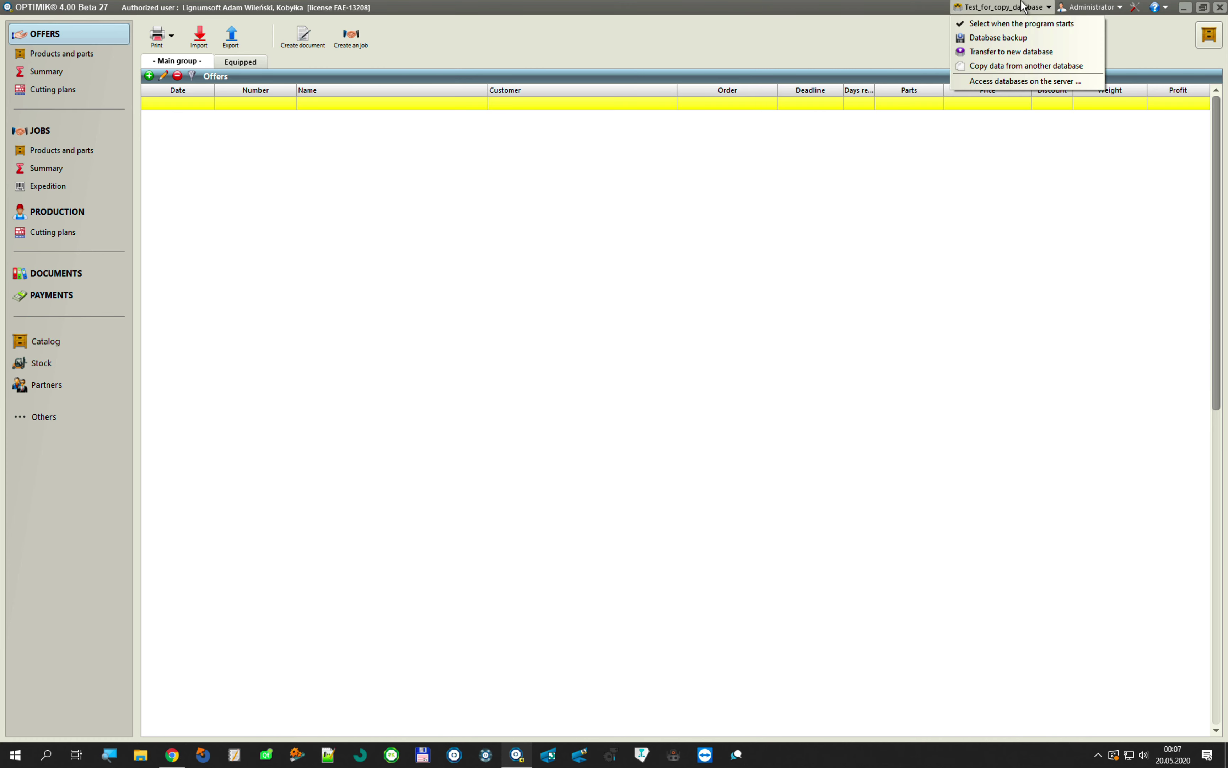
pyautogui.click(1026, 66)
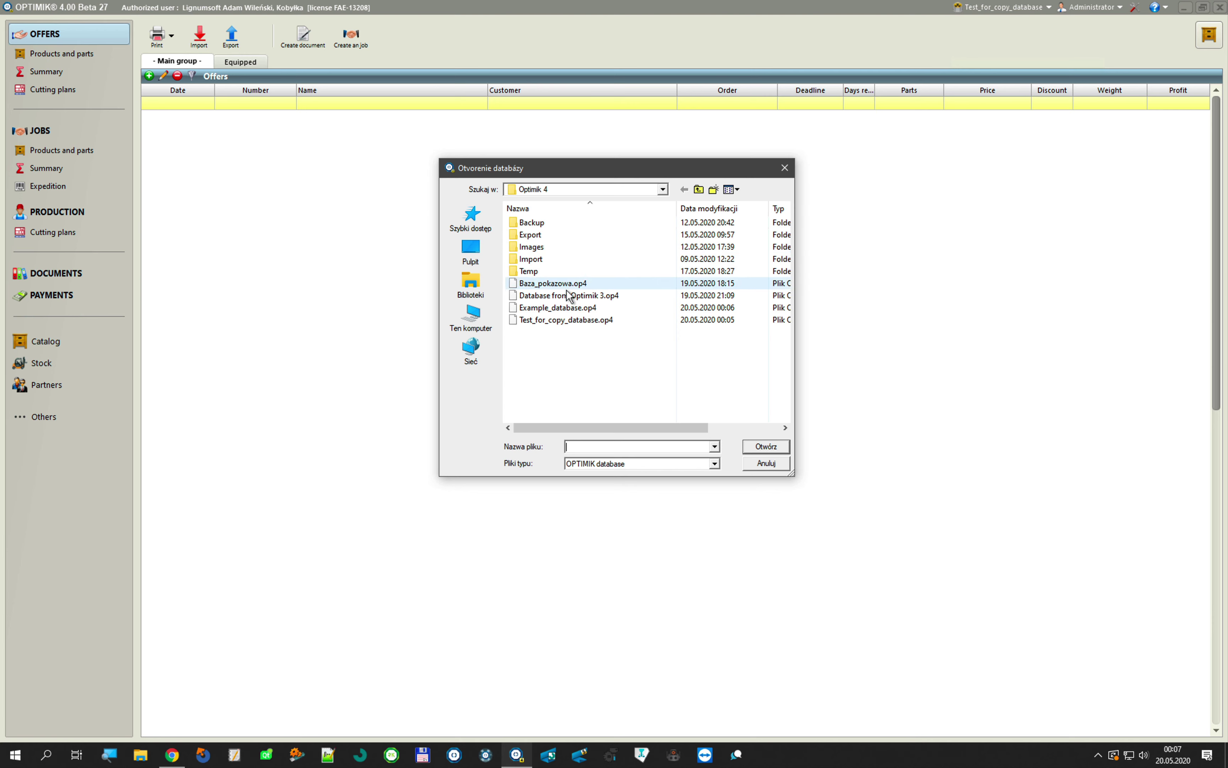
pyautogui.doubleClick(568, 307)
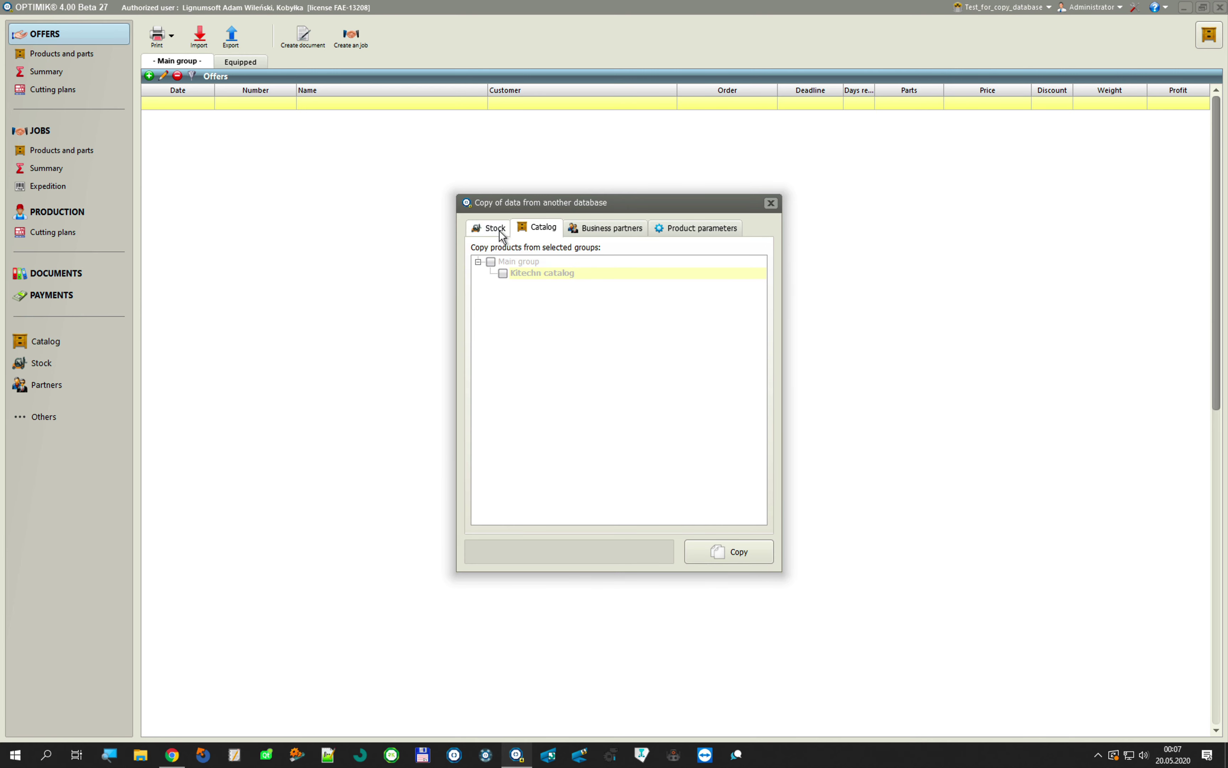
pyautogui.click(617, 228)
pyautogui.click(711, 236)
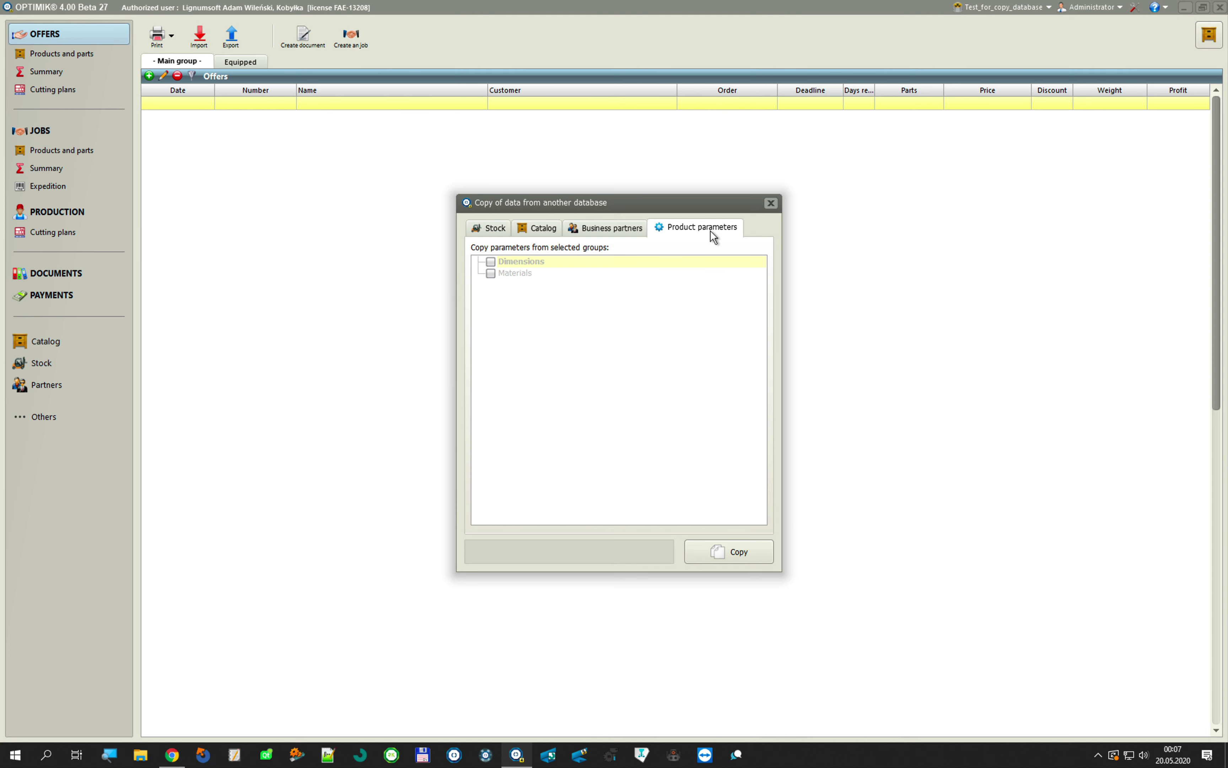
pyautogui.click(771, 203)
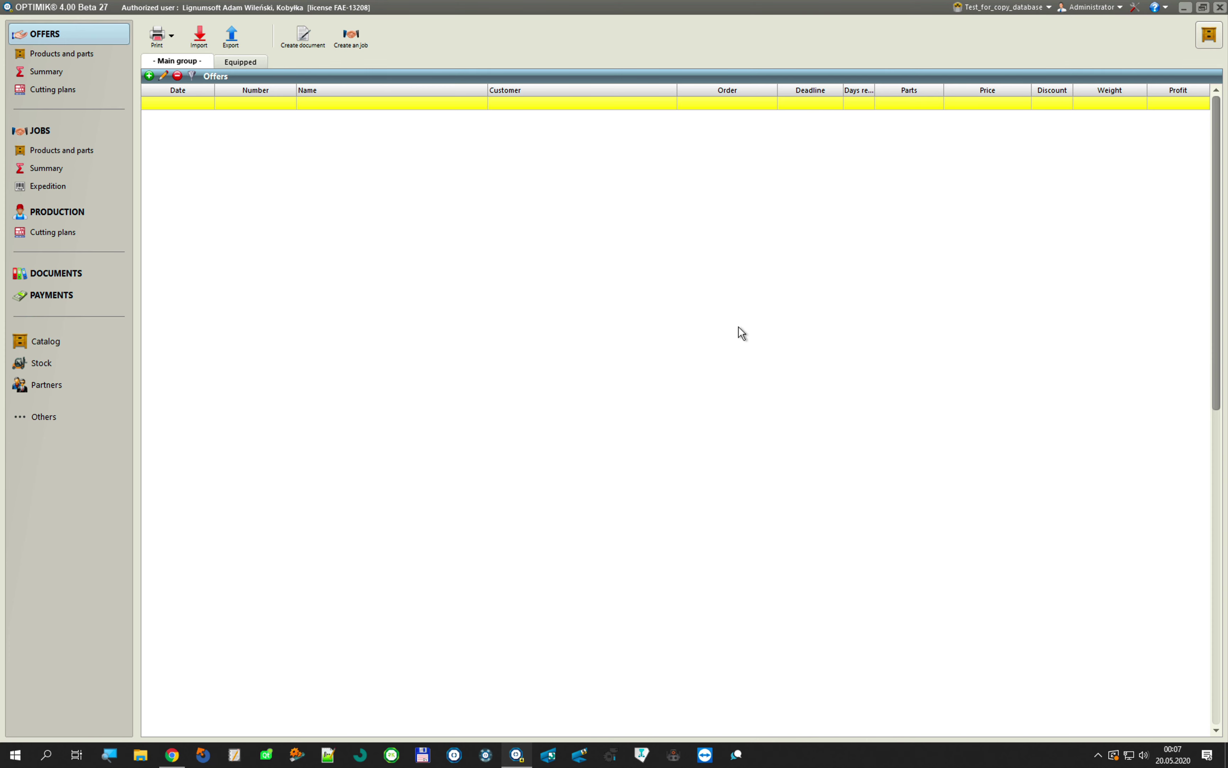